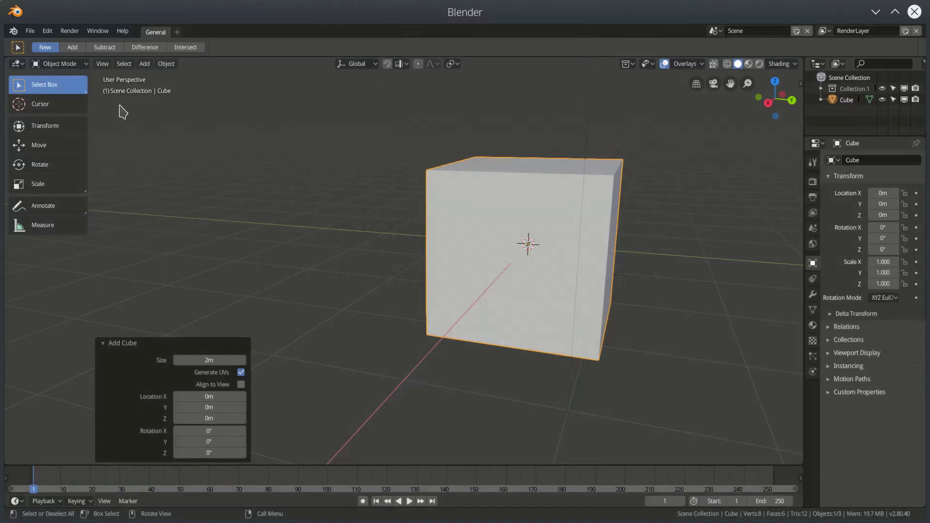
# - In Preferences > Add-ons, switch off the Mesh: Math Mesh add-on
pyautogui.click(48, 30)
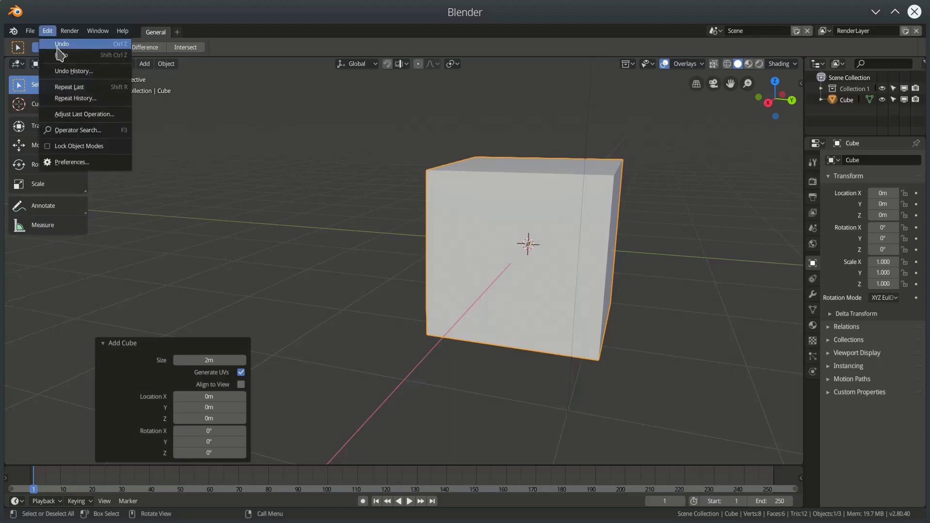
pyautogui.click(75, 163)
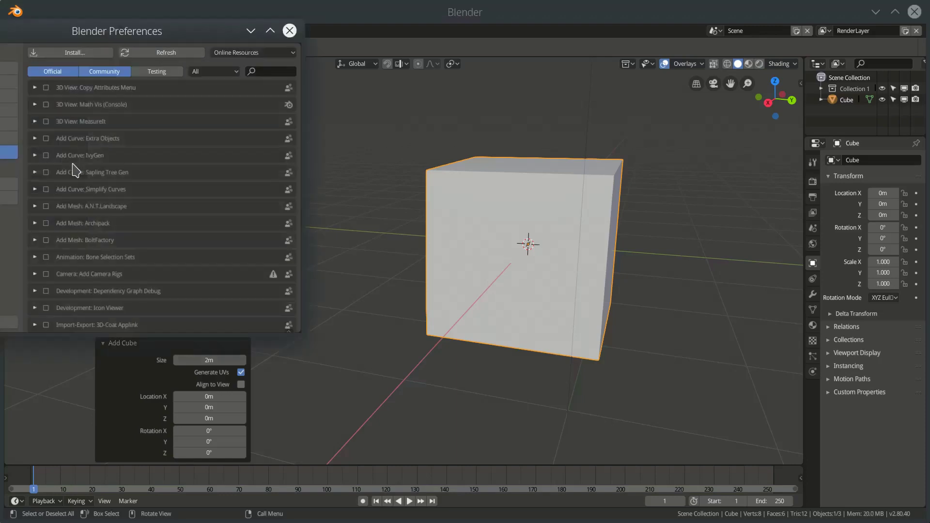
pyautogui.moveTo(125, 30); pyautogui.dragTo(396, 83)
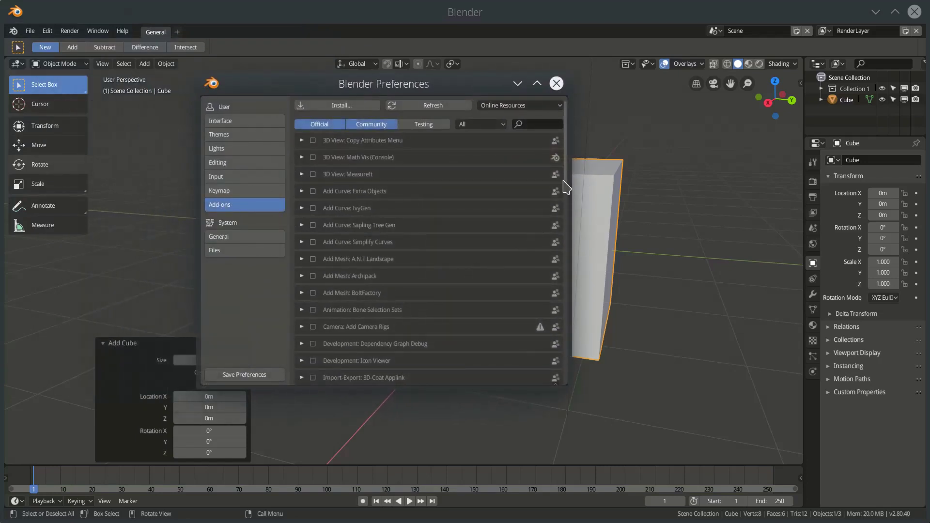
pyautogui.moveTo(569, 184); pyautogui.dragTo(577, 155)
pyautogui.click(313, 226)
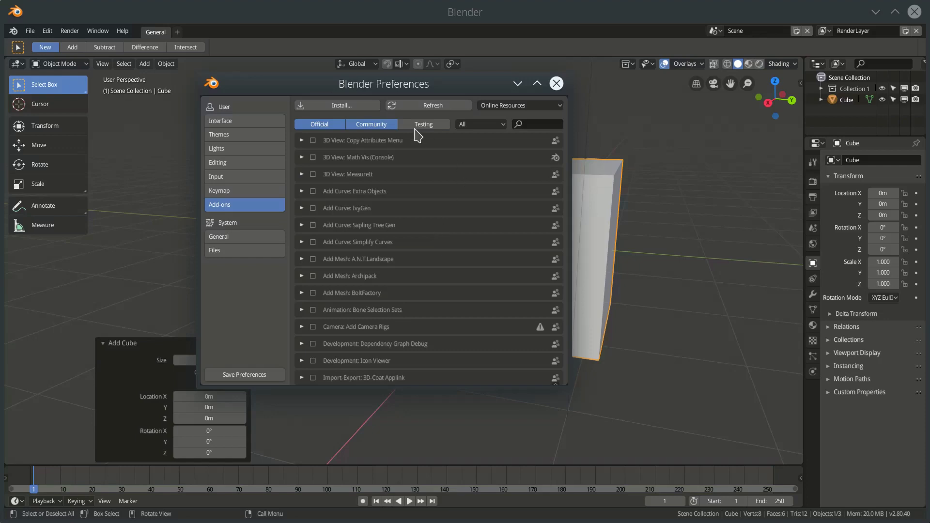
# - Start an add-on install from file, enlarge the browser, then cancel back to Add-ons
pyautogui.click(355, 107)
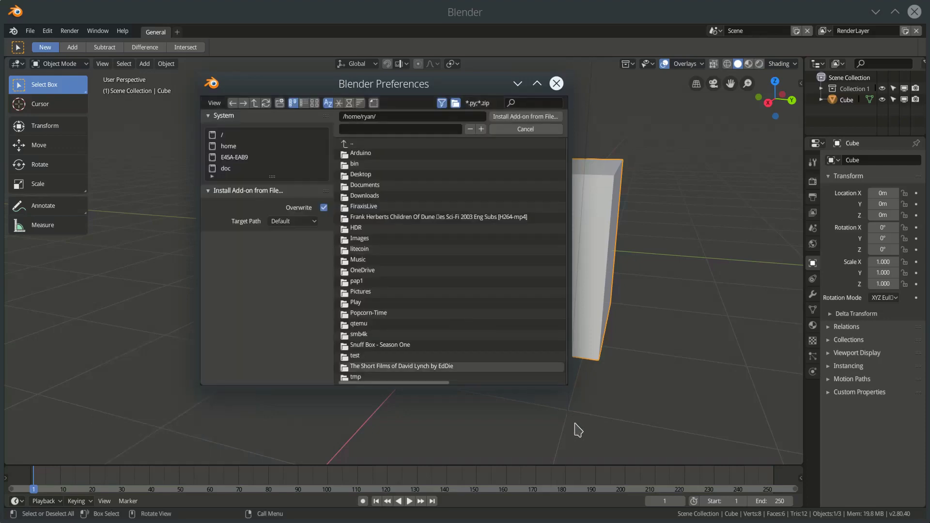
pyautogui.moveTo(562, 385); pyautogui.dragTo(781, 445)
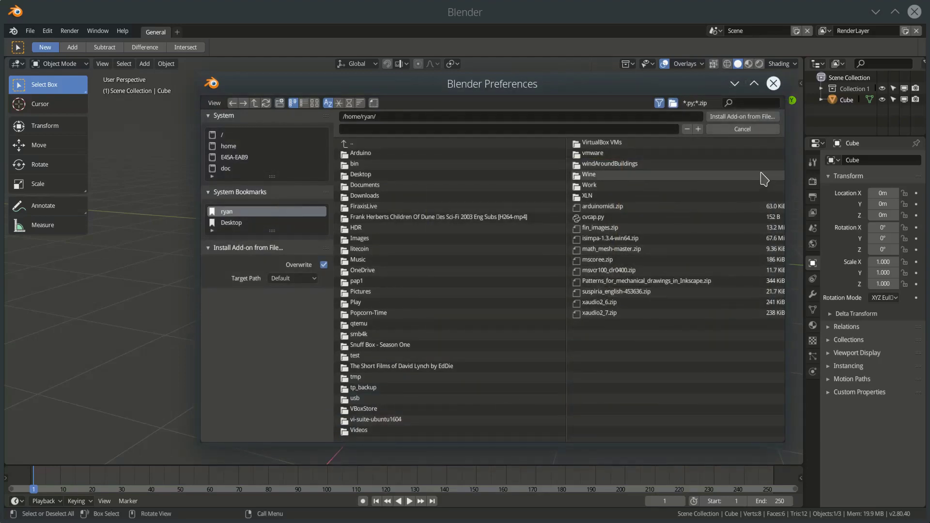
pyautogui.click(732, 131)
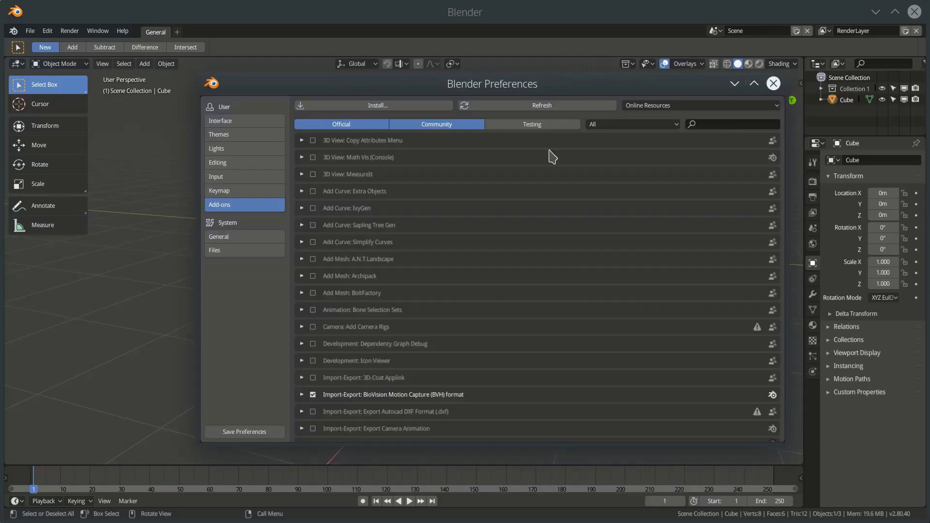
# - Scroll the add-on list and re-enable Mesh: Math Mesh
pyautogui.scroll(-5, 349, 227)
pyautogui.scroll(-15, 349, 228)
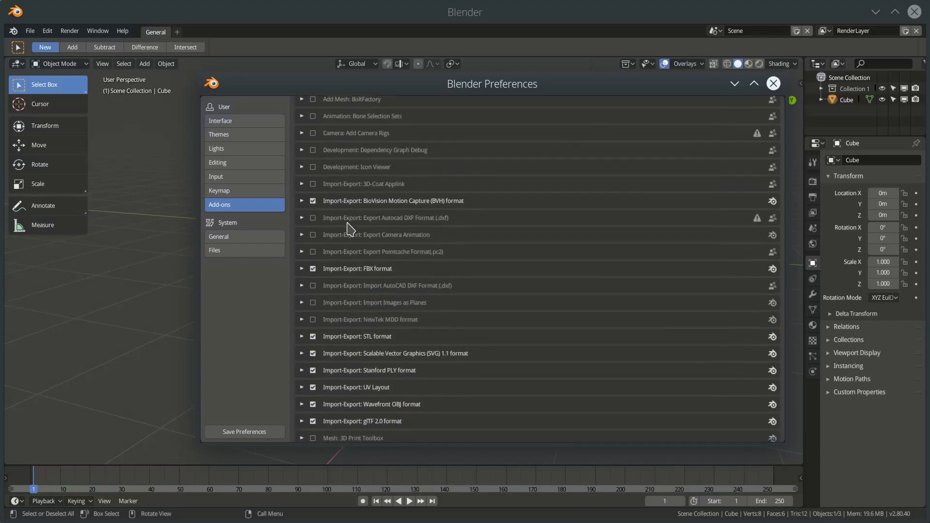
pyautogui.scroll(-2, 354, 230)
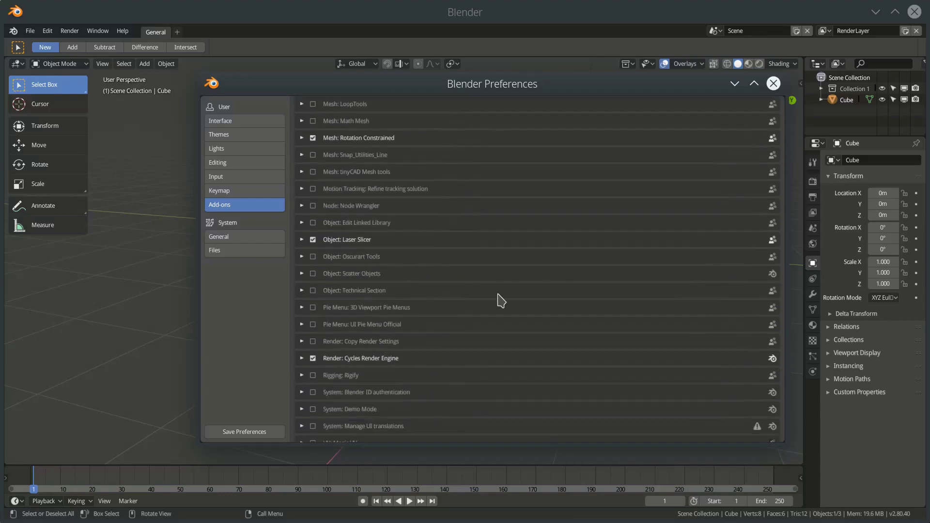
pyautogui.scroll(2, 435, 222)
pyautogui.scroll(2, 435, 222)
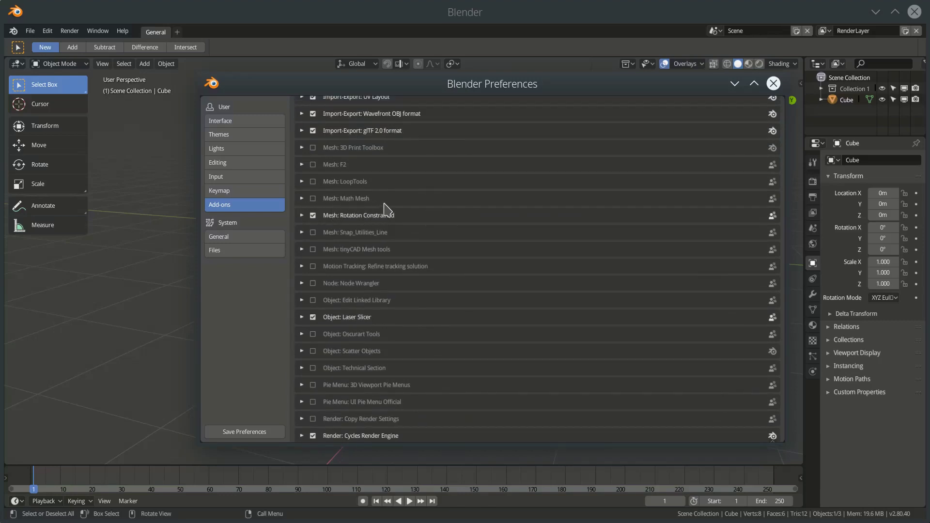
pyautogui.click(313, 199)
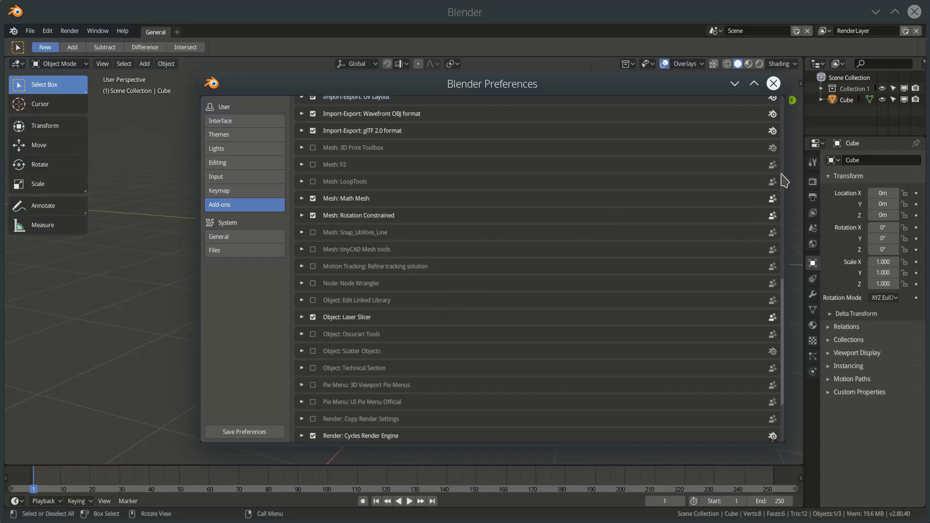
# - Close Preferences, reframe the cube and enter Edit Mode with Tab
pyautogui.click(774, 84)
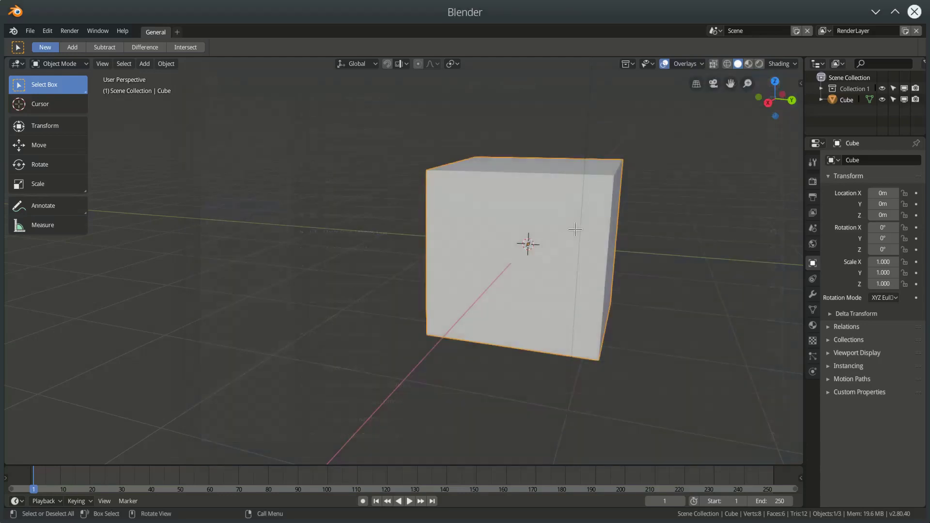
pyautogui.moveTo(574, 245); pyautogui.dragTo(495, 291, button='middle')
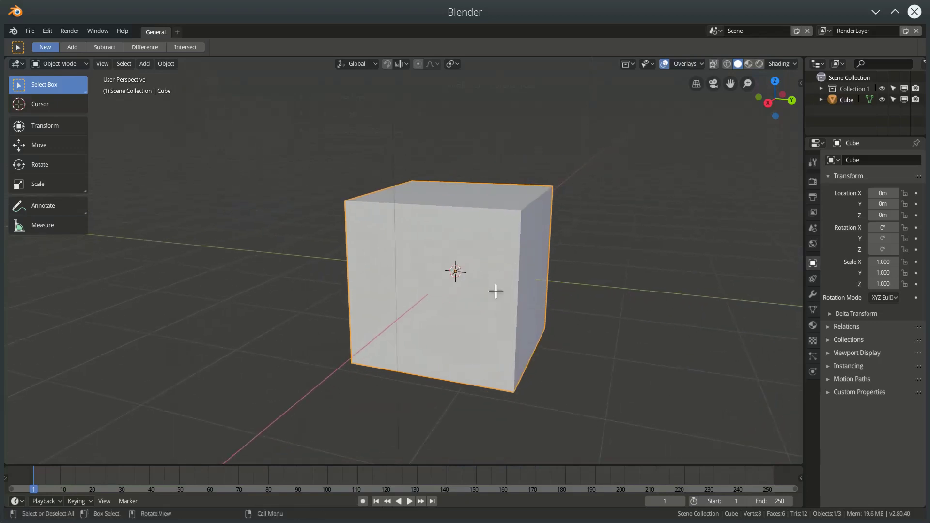
pyautogui.scroll(-2, 494, 291)
pyautogui.moveTo(515, 326); pyautogui.dragTo(488, 343, button='middle')
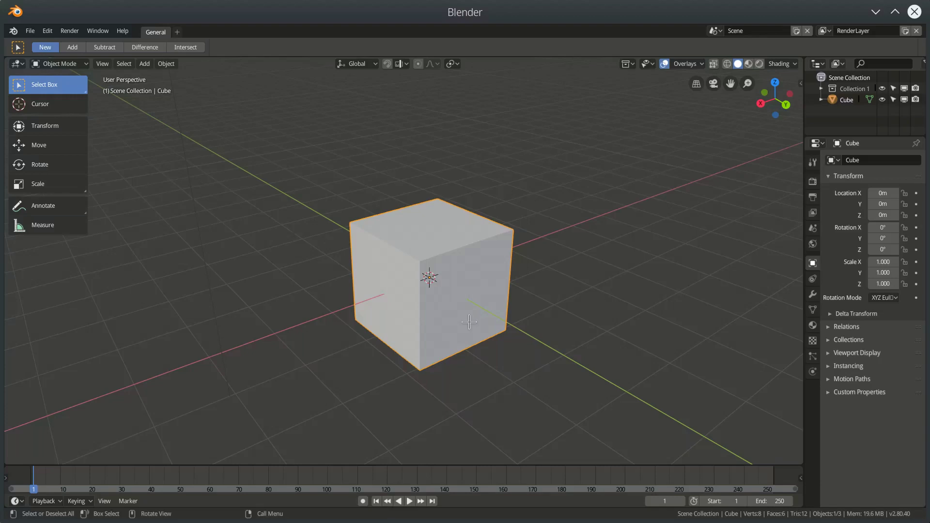
pyautogui.press('Tab')
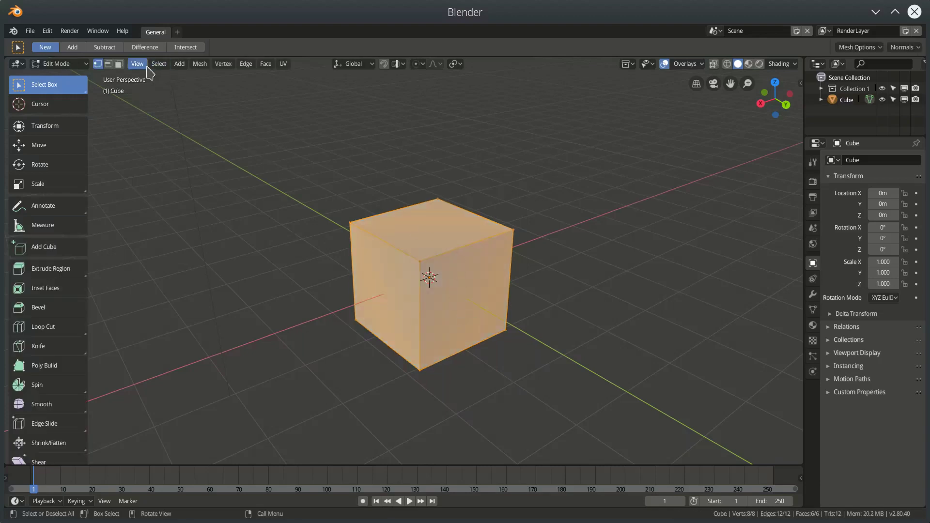
# - In Edge select, delete two top edges of the cube to leave an open U-shaped shell
pyautogui.click(109, 64)
pyautogui.click(406, 207)
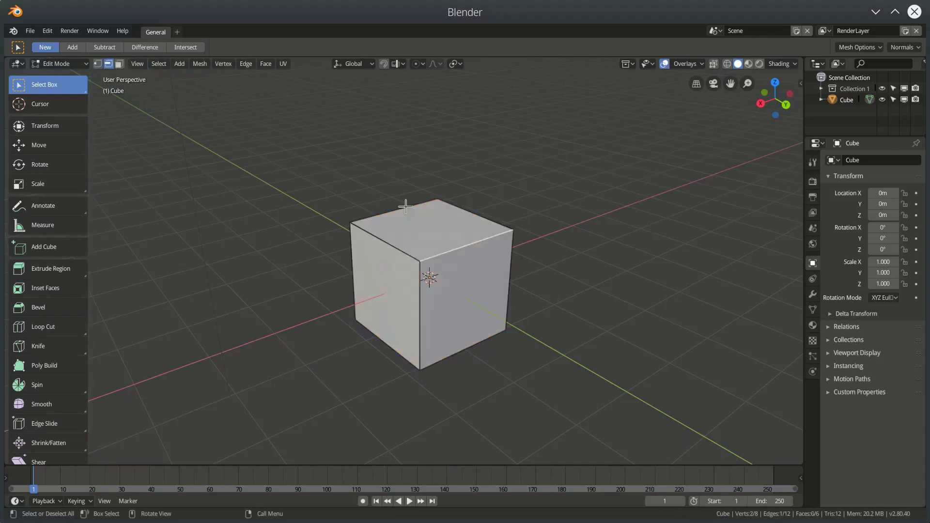
pyautogui.keyDown('shift'); pyautogui.click(427, 221); pyautogui.keyUp('shift')
pyautogui.press('x')
pyautogui.click(429, 223)
# - In Vertex select, select the two top corner vertices across the opening
pyautogui.moveTo(499, 277); pyautogui.dragTo(448, 262, button='middle')
pyautogui.press('1')
pyautogui.click(386, 249)
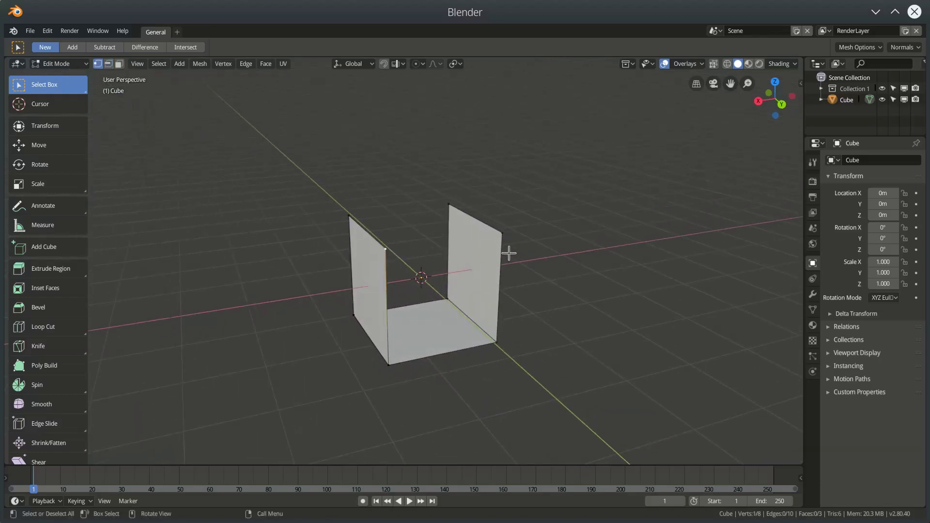
pyautogui.keyDown('shift'); pyautogui.click(502, 234); pyautogui.keyUp('shift')
pyautogui.moveTo(525, 299); pyautogui.dragTo(438, 346, button='middle')
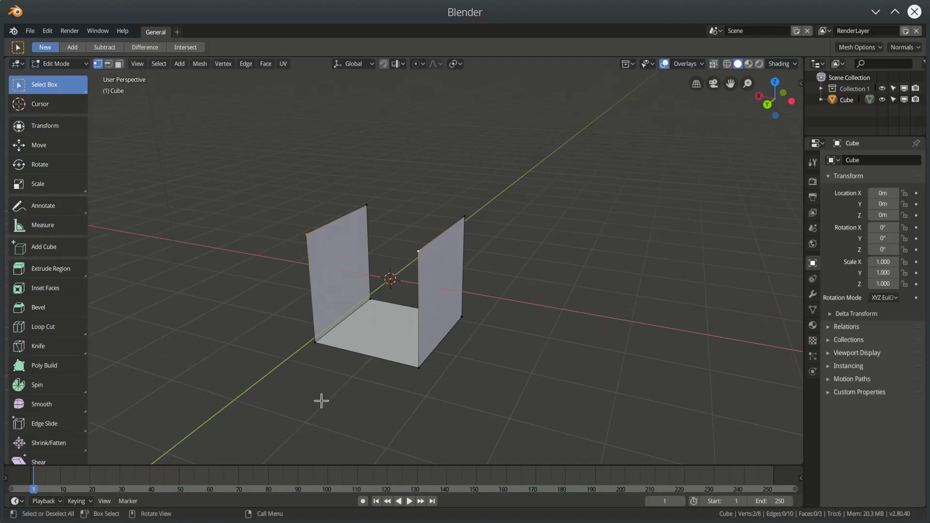
# - Add a Math Mesh sine curve of 5 curves, 10 vertices between the two vertices
pyautogui.hotkey('shift', 'r')
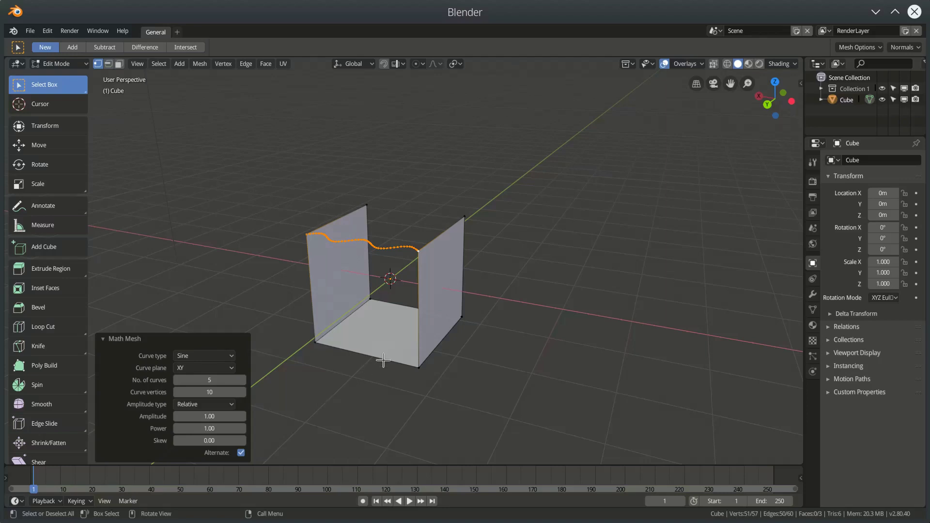
pyautogui.keyDown('shift'); pyautogui.moveTo(379, 378); pyautogui.dragTo(473, 376, button='middle'); pyautogui.keyUp('shift')
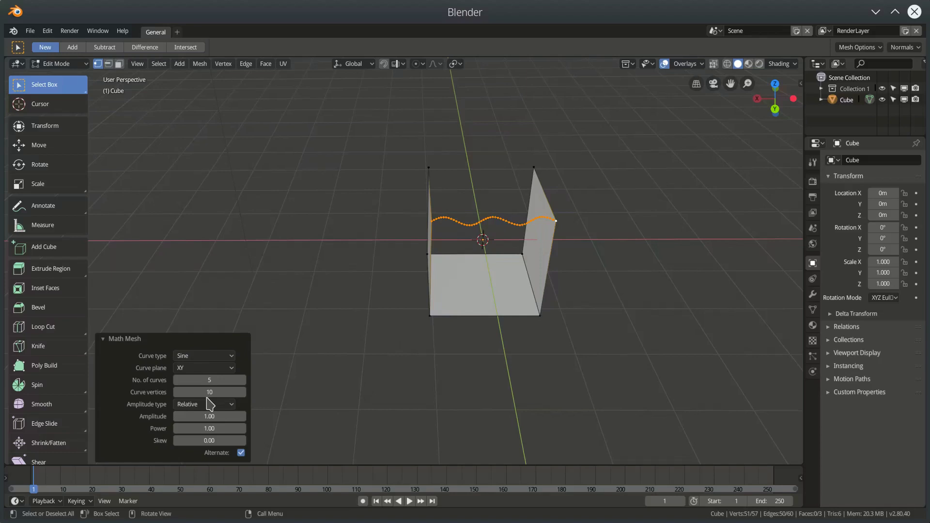
pyautogui.click(104, 342)
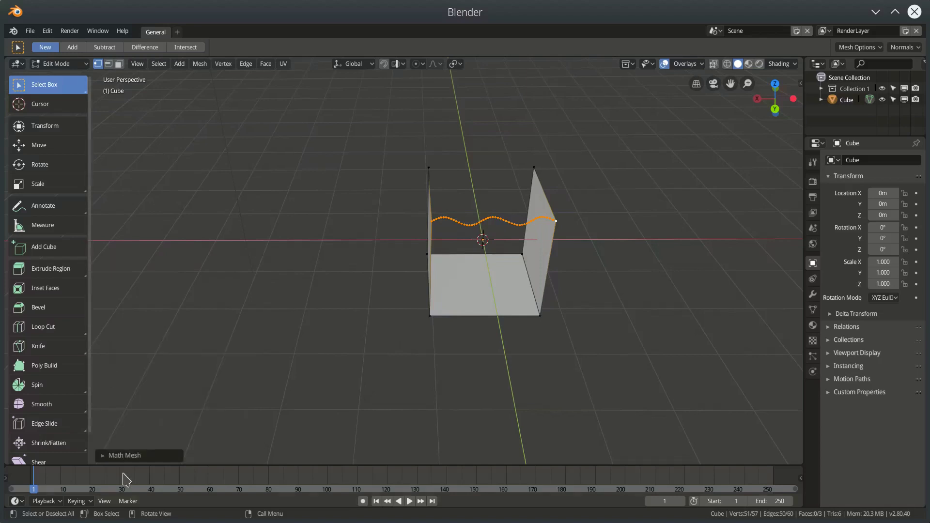
pyautogui.click(104, 456)
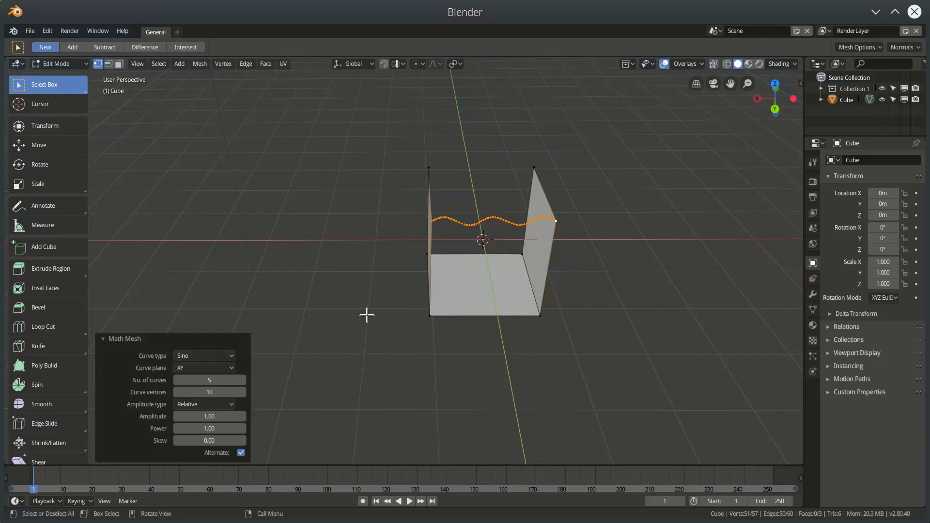
pyautogui.moveTo(404, 289)
pyautogui.mouseDown(button='middle')
pyautogui.moveTo(398, 307)
pyautogui.moveTo(407, 289)
pyautogui.mouseUp(button='middle')
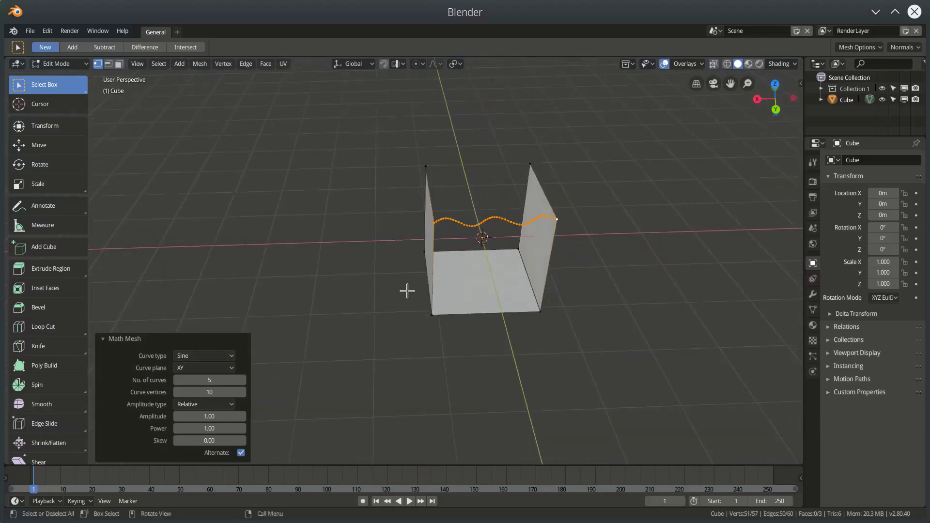
# - Change the Math Mesh curve type to Circular
pyautogui.click(189, 356)
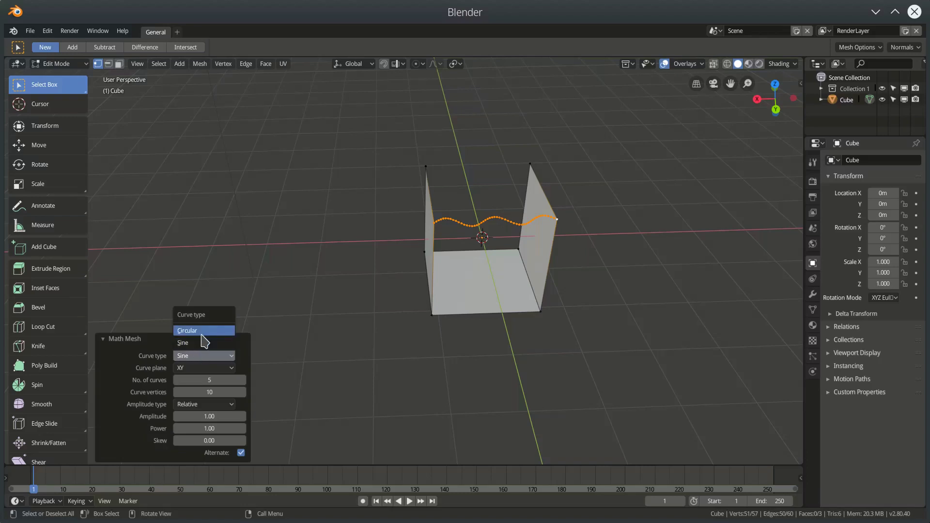
pyautogui.click(203, 340)
pyautogui.moveTo(390, 304)
pyautogui.mouseDown(button='middle')
pyautogui.moveTo(400, 324)
pyautogui.moveTo(393, 307)
pyautogui.mouseUp(button='middle')
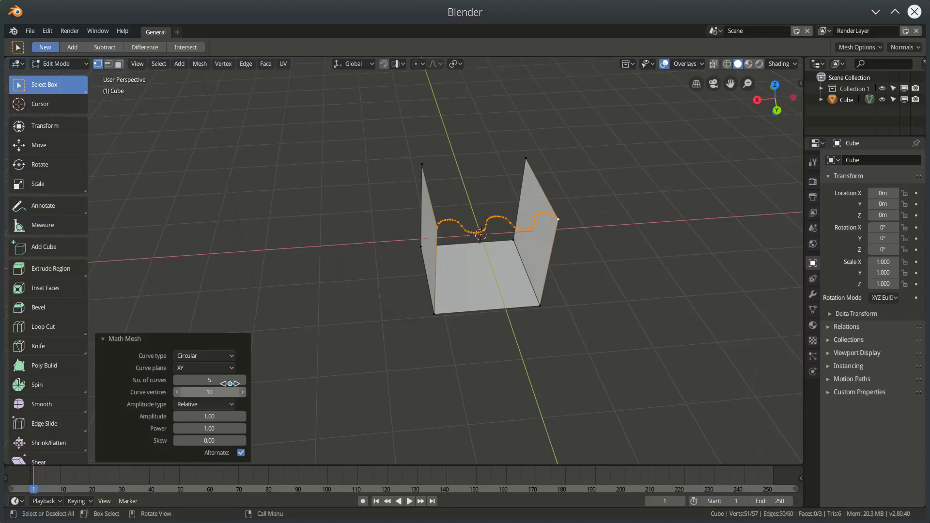
# - Set the Math Mesh curve plane to XZ after briefly trying YZ
pyautogui.click(214, 370)
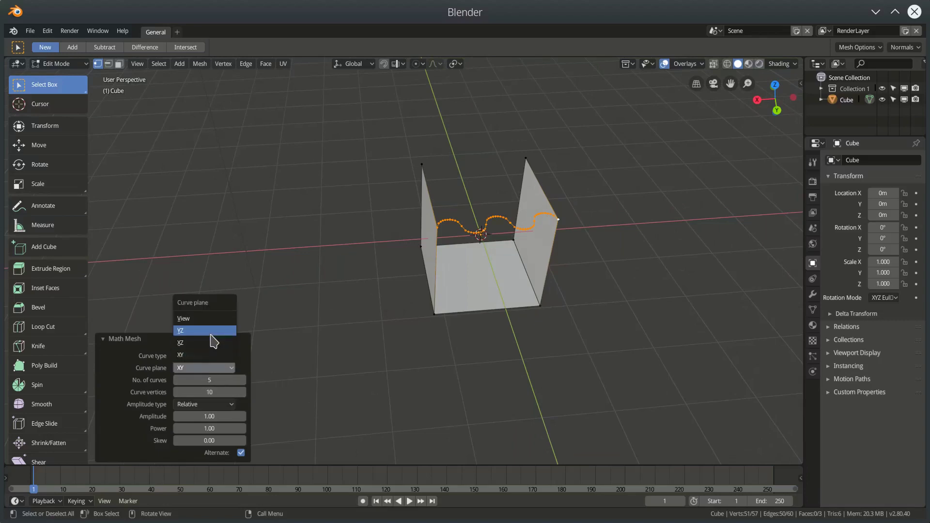
pyautogui.click(214, 331)
pyautogui.click(216, 367)
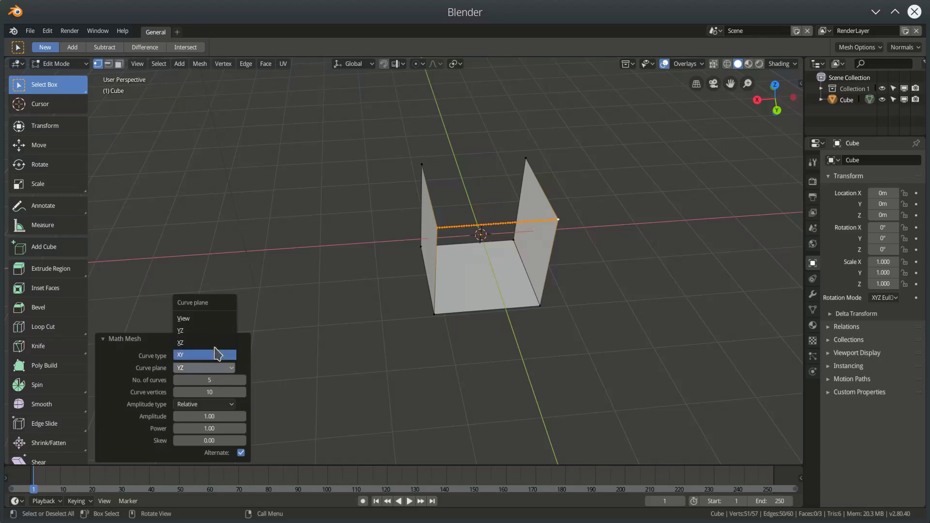
pyautogui.click(217, 345)
pyautogui.moveTo(425, 330); pyautogui.dragTo(498, 259, button='middle')
pyautogui.scroll(2, 499, 260)
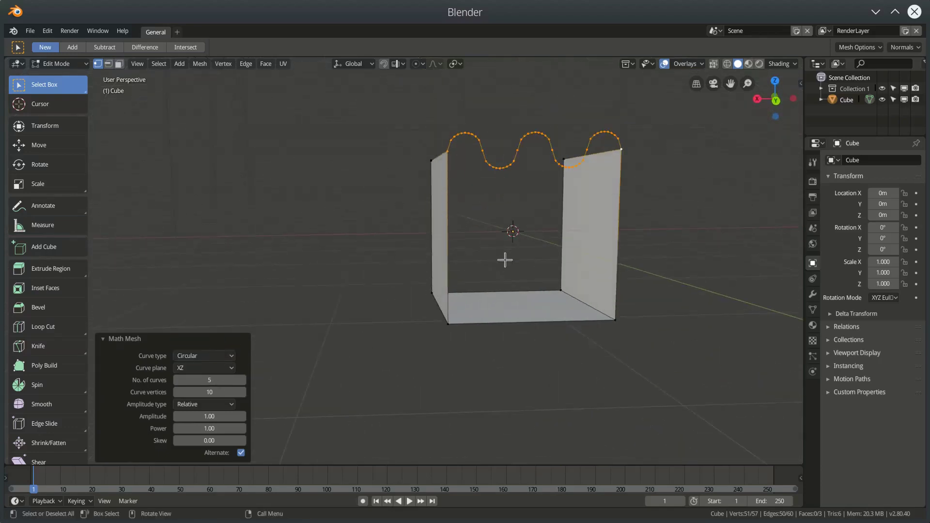
pyautogui.moveTo(556, 264); pyautogui.dragTo(504, 294, button='middle')
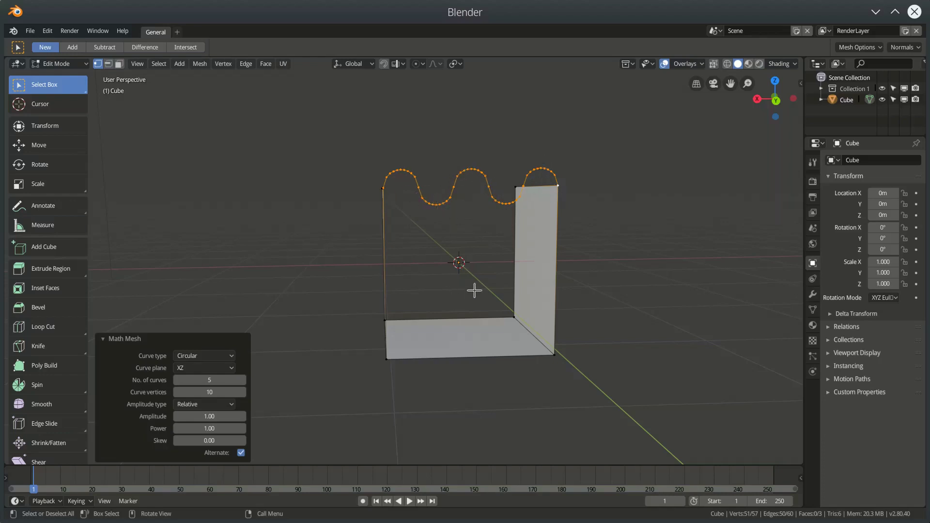
# - Set No. of curves to 1, then drag it up to 25
pyautogui.doubleClick(210, 380)
pyautogui.write('1')
pyautogui.press('Return')
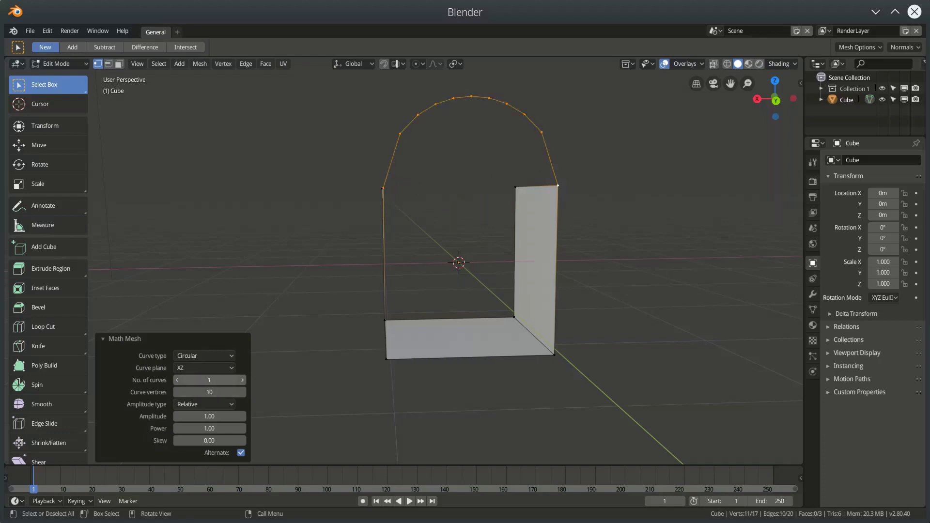
pyautogui.moveTo(209, 380); pyautogui.dragTo(237, 380)
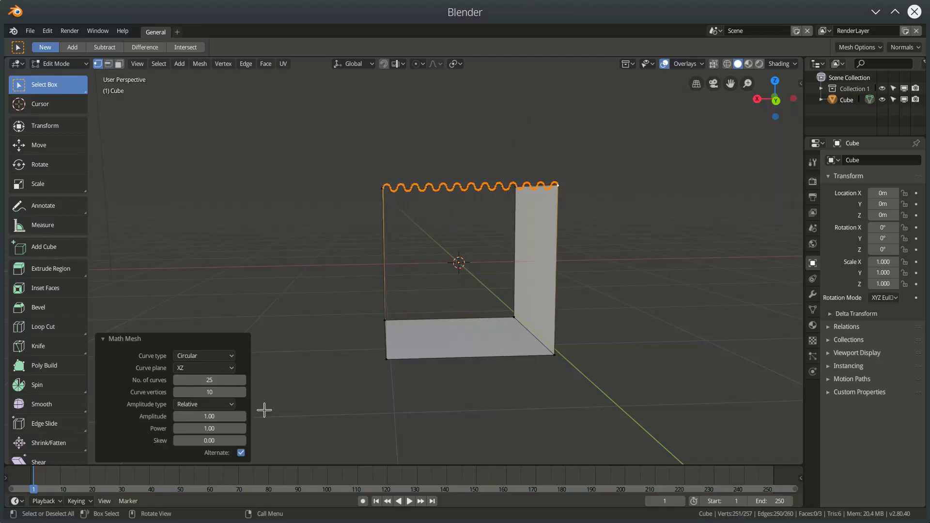
# - Drag Curve vertices down, then back up to 5 per curve
pyautogui.moveTo(408, 304); pyautogui.dragTo(338, 338, button='middle')
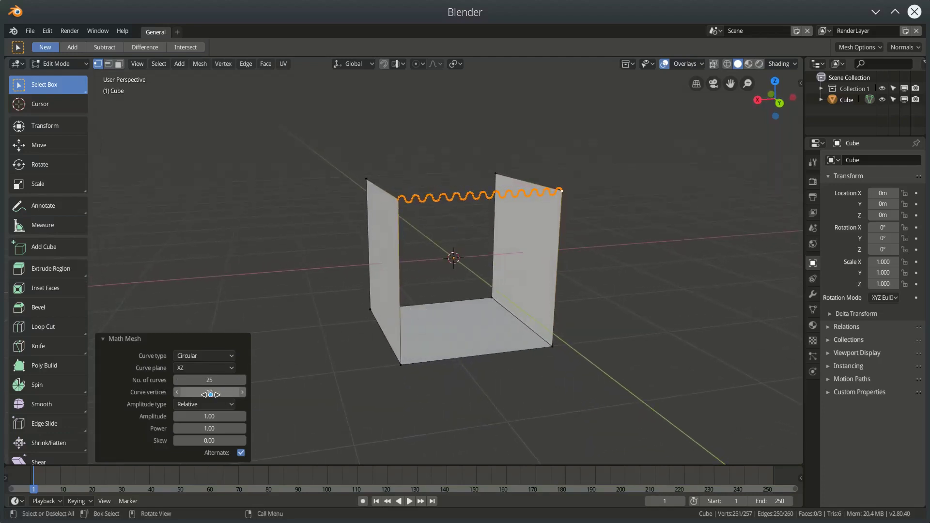
pyautogui.moveTo(207, 393); pyautogui.dragTo(206, 394)
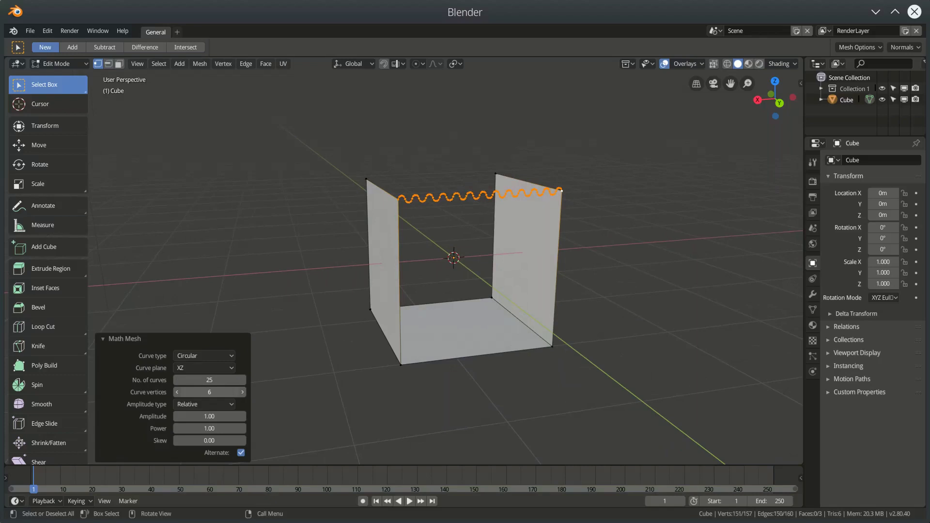
pyautogui.moveTo(210, 392); pyautogui.dragTo(187, 392)
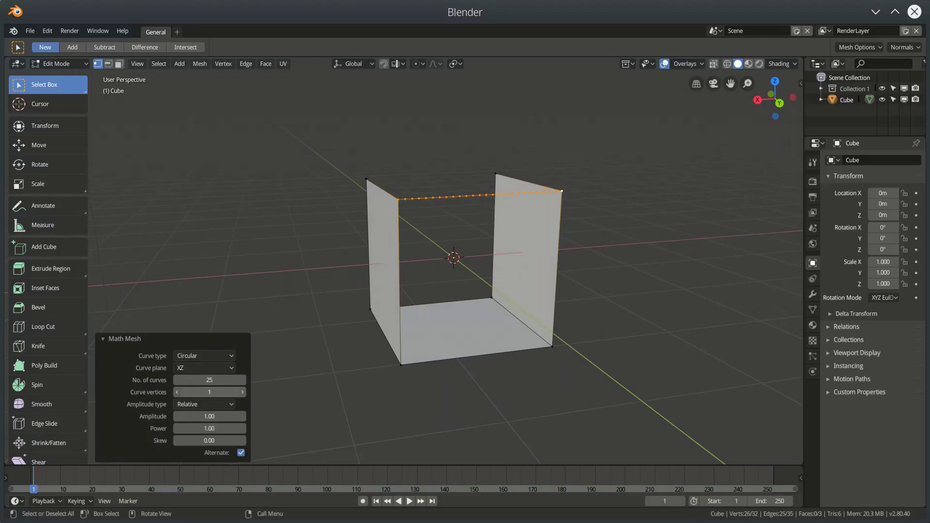
pyautogui.moveTo(209, 392)
pyautogui.mouseDown()
pyautogui.moveTo(228, 392)
pyautogui.moveTo(197, 392)
pyautogui.mouseUp()
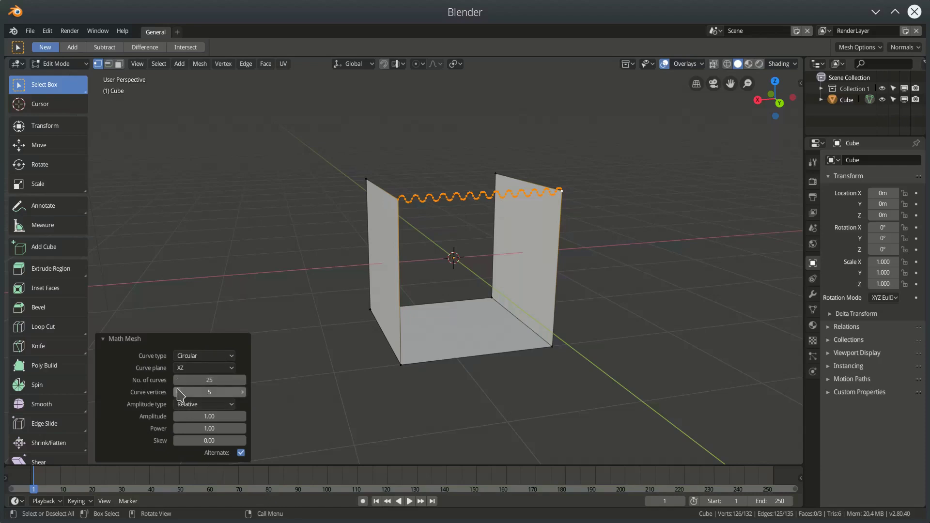
# - Lower the number of wave curves to 9
pyautogui.moveTo(178, 380)
pyautogui.mouseDown()
pyautogui.moveTo(155, 379)
pyautogui.moveTo(172, 382)
pyautogui.moveTo(162, 382)
pyautogui.mouseUp()
pyautogui.click(182, 369)
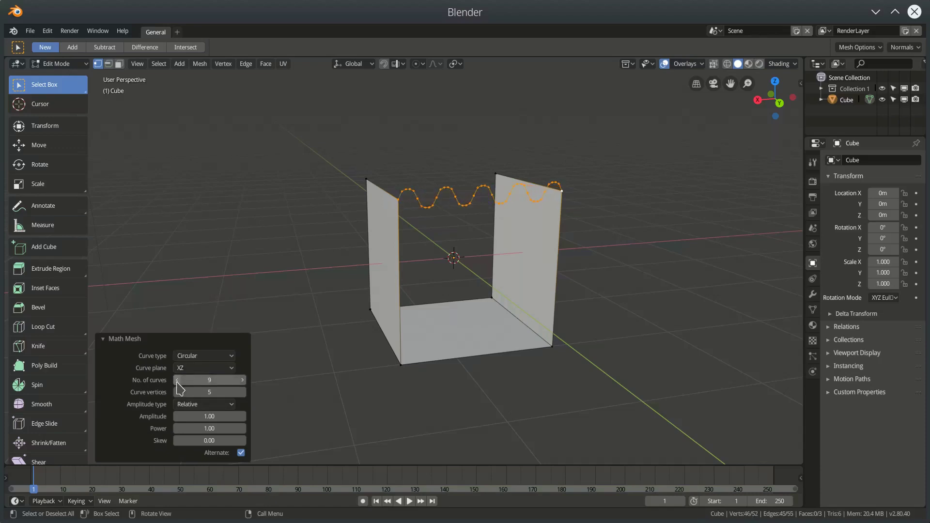
pyautogui.moveTo(306, 336); pyautogui.dragTo(433, 275, button='middle')
pyautogui.scroll(3, 451, 199)
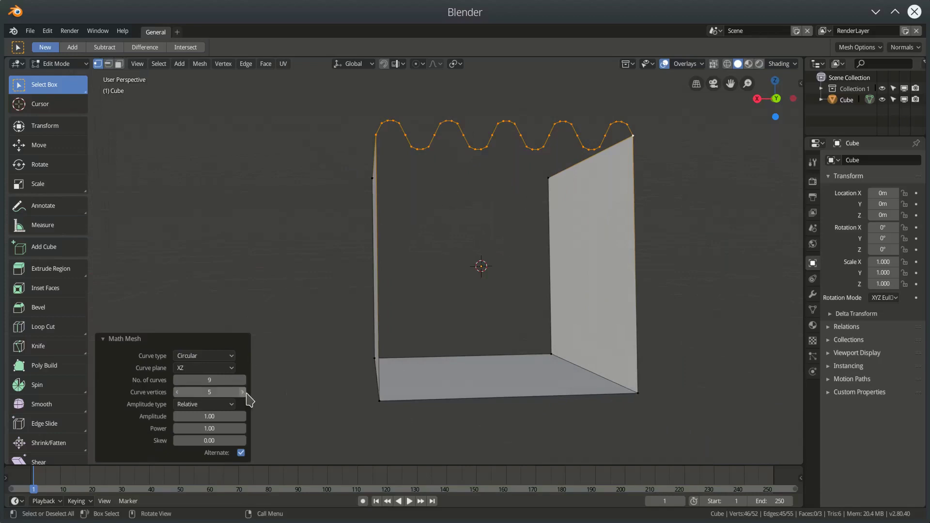
# - Set Curve vertices to 35 per curve
pyautogui.click(221, 391)
pyautogui.write('35')
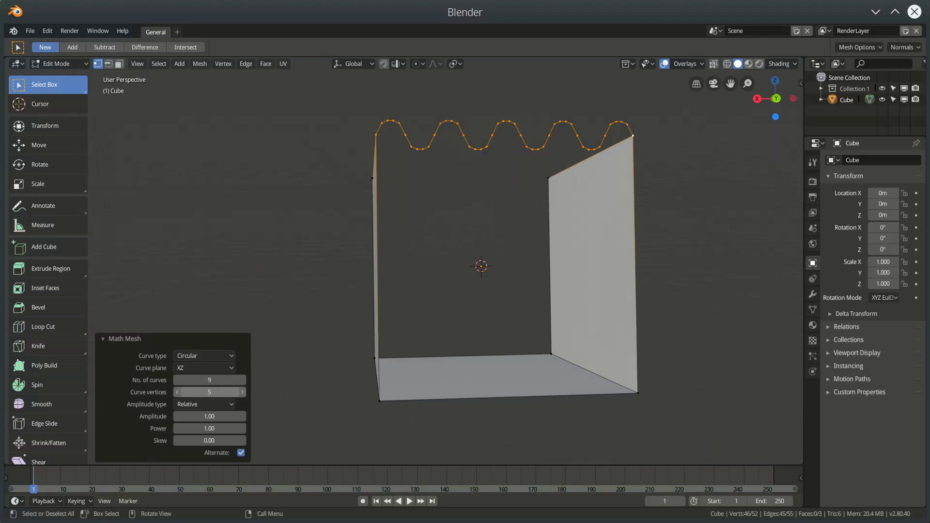
pyautogui.press('Return')
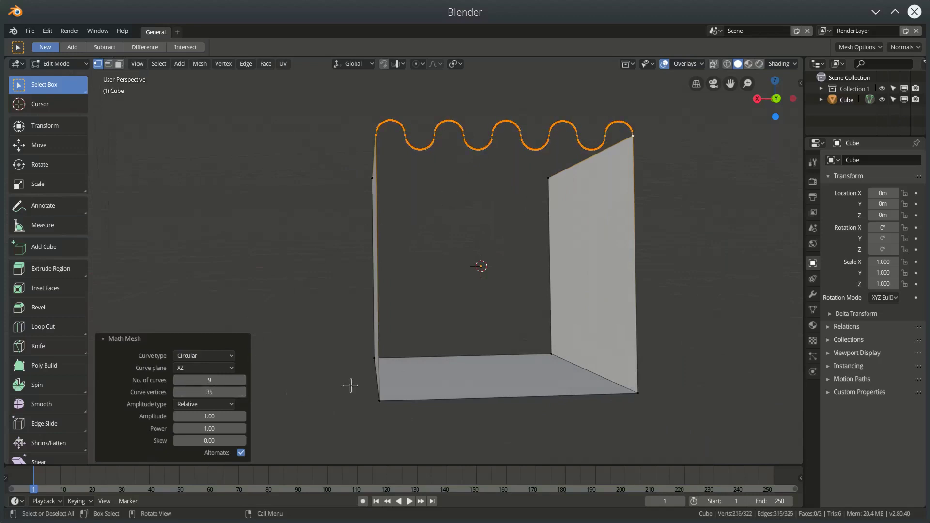
pyautogui.moveTo(411, 281); pyautogui.dragTo(413, 286, button='middle')
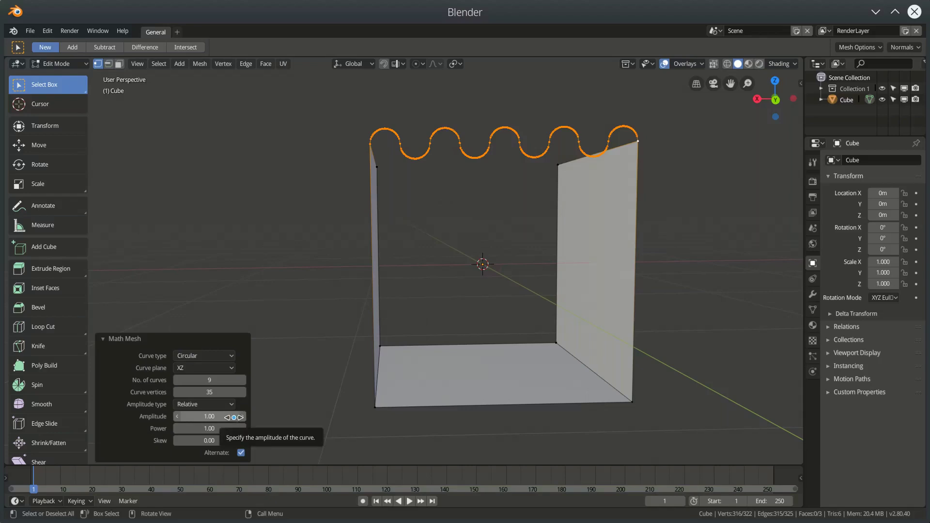
pyautogui.moveTo(453, 177)
pyautogui.mouseDown(button='middle')
pyautogui.moveTo(449, 185)
pyautogui.moveTo(447, 170)
pyautogui.mouseUp(button='middle')
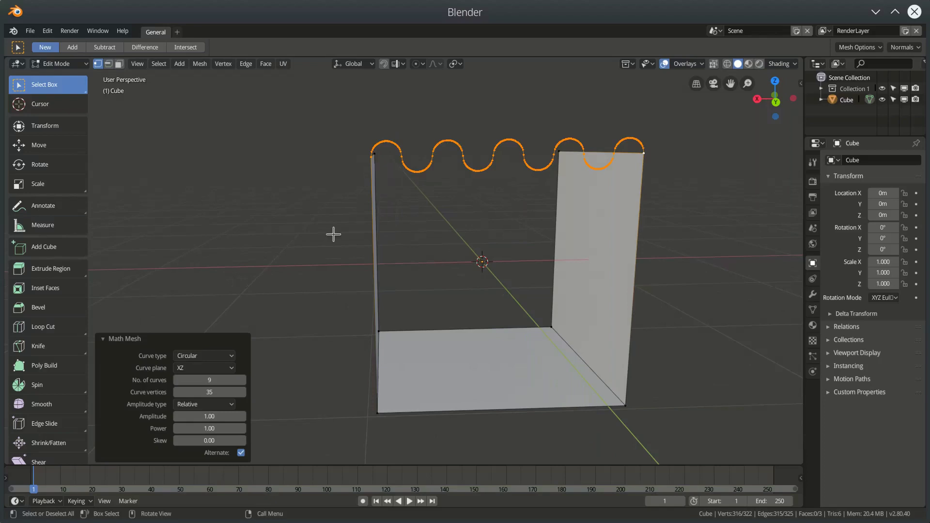
# - Switch the curve type to Sine and raise Amplitude to 5.17
pyautogui.click(231, 361)
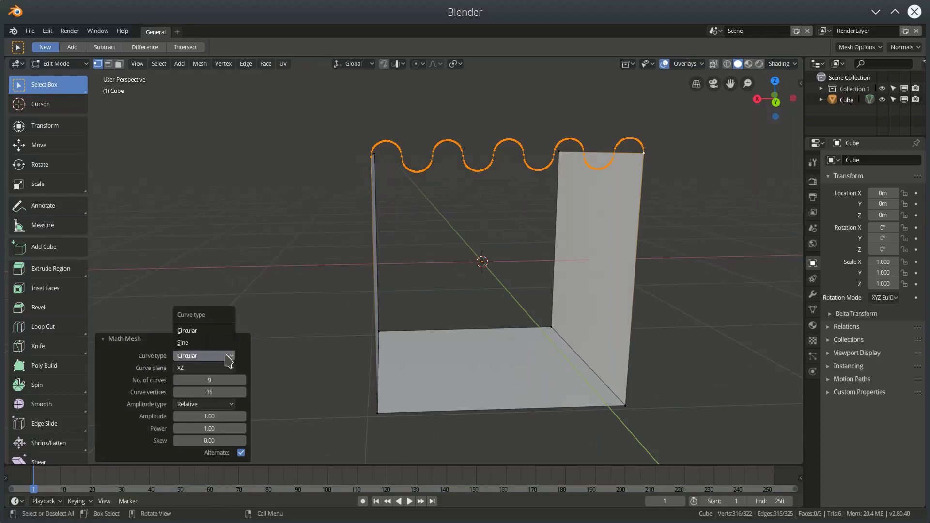
pyautogui.click(228, 345)
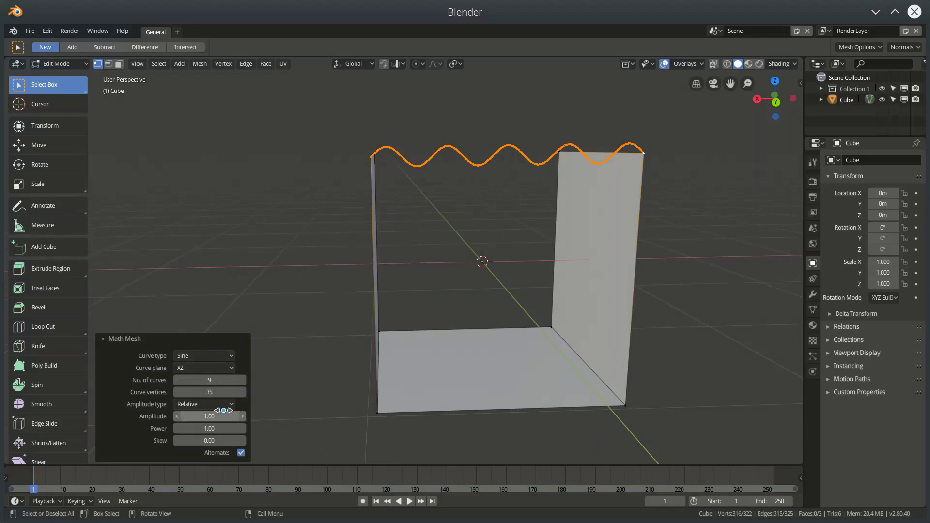
pyautogui.moveTo(208, 418); pyautogui.dragTo(251, 423)
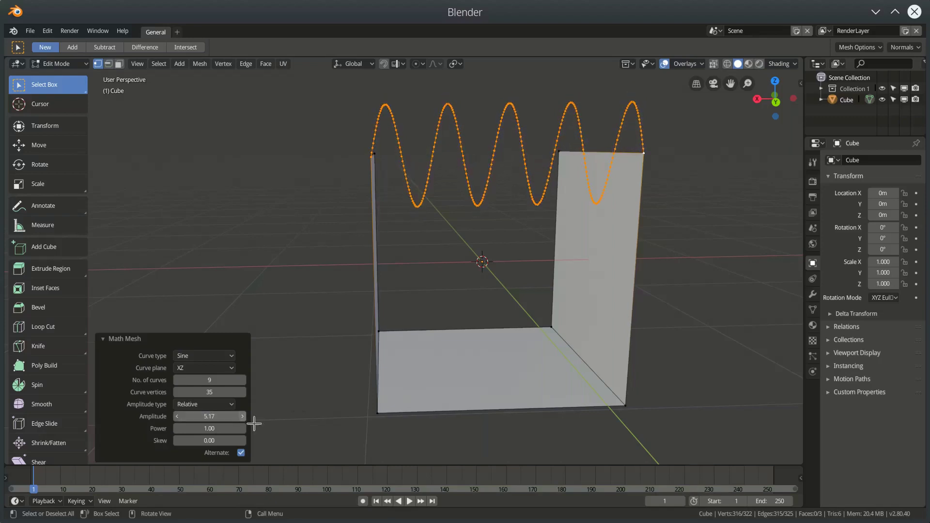
# - Change the Amplitude type from Relative to Absolute
pyautogui.click(207, 407)
pyautogui.click(208, 392)
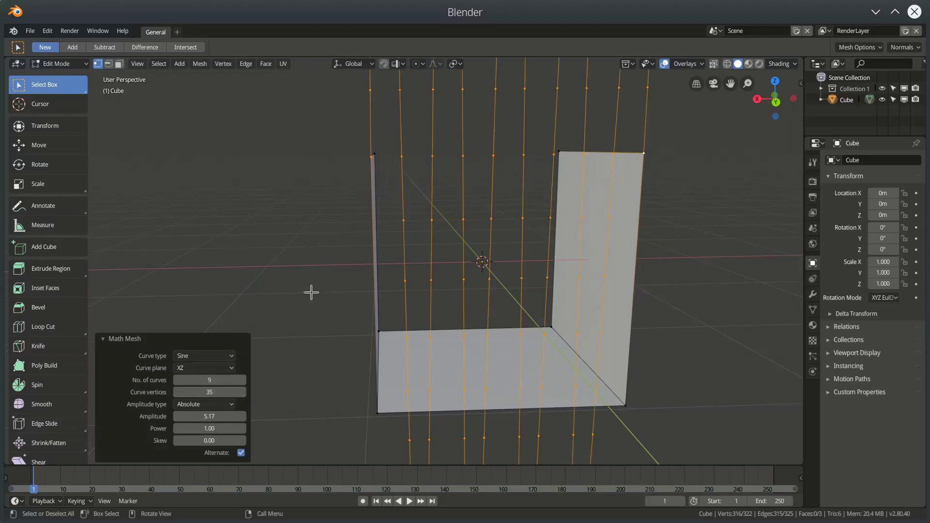
pyautogui.scroll(-8, 335, 278)
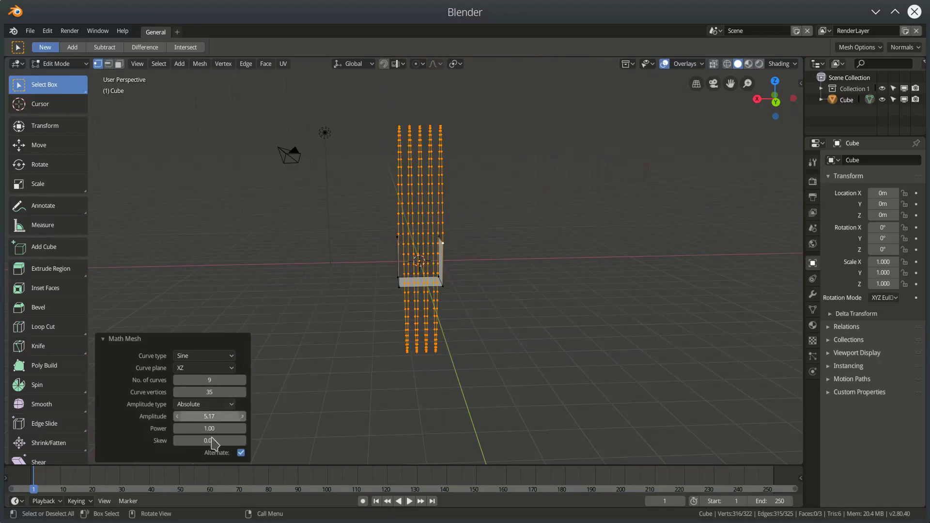
# - Set the amplitude to 1, then to 2.00
pyautogui.click(212, 417)
pyautogui.write('1')
pyautogui.press('Return')
pyautogui.scroll(4, 435, 238)
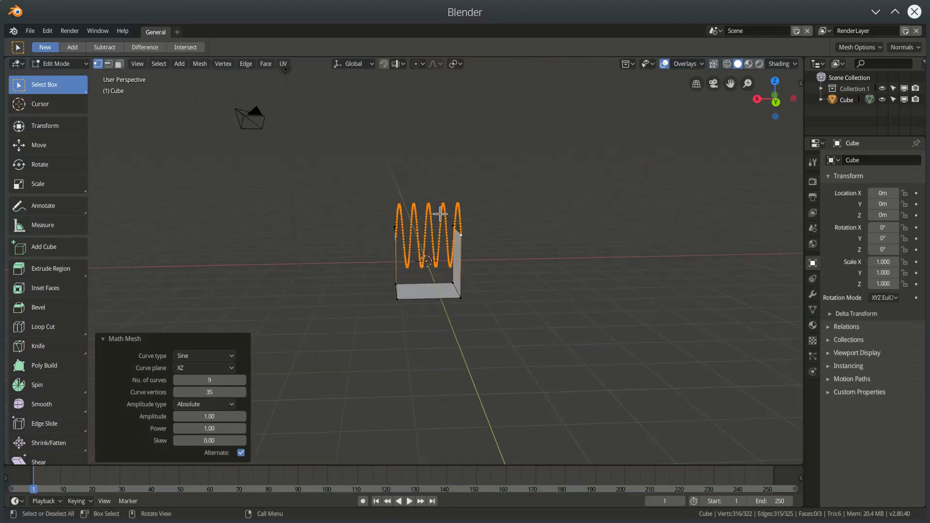
pyautogui.scroll(2, 436, 237)
pyautogui.moveTo(464, 283); pyautogui.dragTo(587, 218, button='middle')
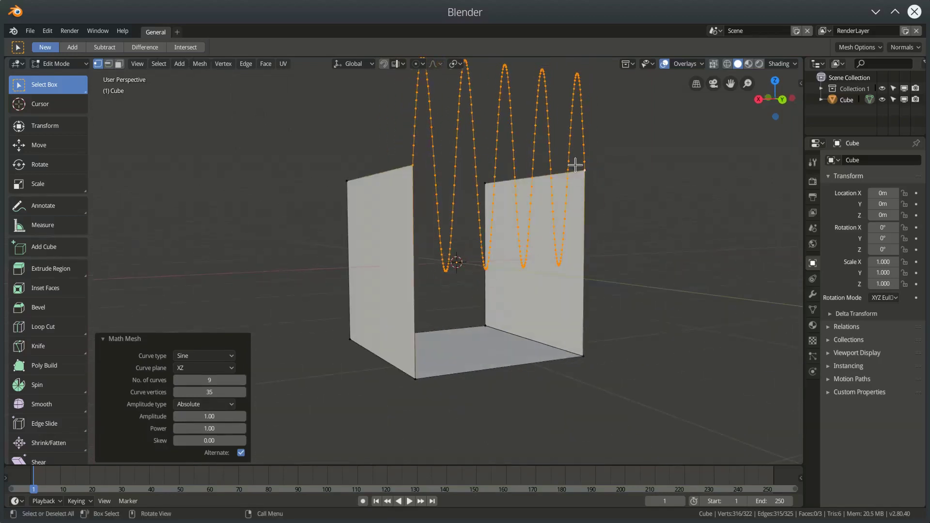
pyautogui.click(215, 416)
pyautogui.press('Return')
pyautogui.scroll(-5, 562, 358)
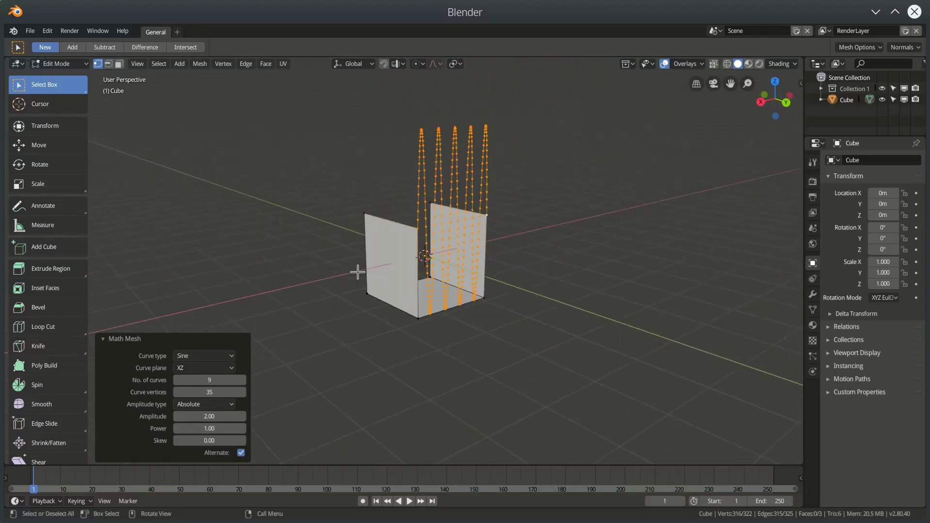
# - Set the amplitude to 1, then drag it down to 0.28
pyautogui.click(202, 416)
pyautogui.write('1')
pyautogui.press('Return')
pyautogui.moveTo(442, 292); pyautogui.dragTo(418, 280, button='middle')
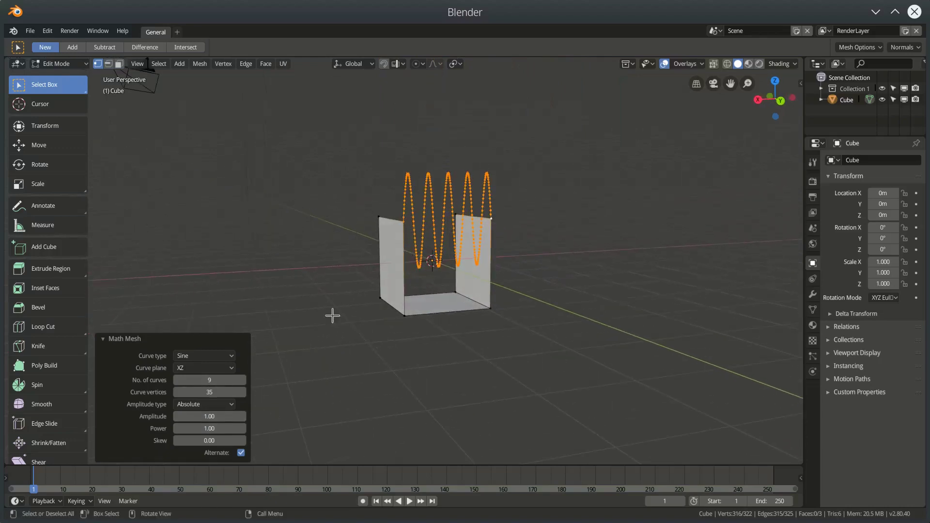
pyautogui.moveTo(438, 281); pyautogui.dragTo(421, 291, button='middle')
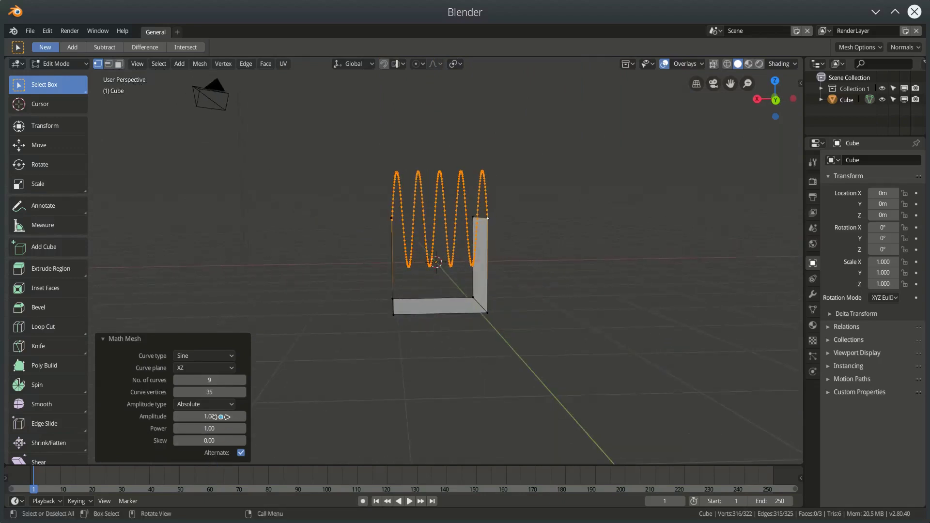
pyautogui.moveTo(214, 417)
pyautogui.mouseDown()
pyautogui.moveTo(176, 417)
pyautogui.moveTo(300, 428)
pyautogui.moveTo(179, 428)
pyautogui.moveTo(245, 428)
pyautogui.moveTo(220, 428)
pyautogui.mouseUp()
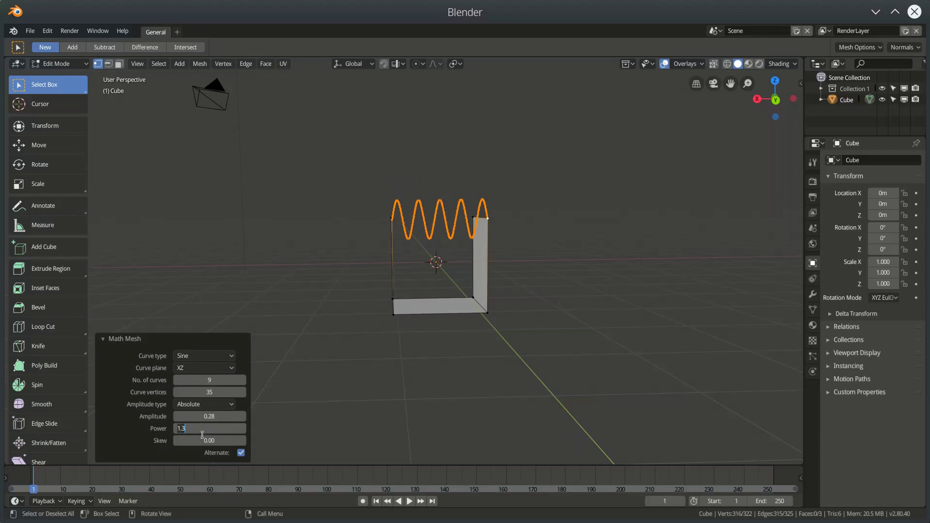
# - Keep Power at 1.00 and drag Skew to 0.03
pyautogui.press('BackSpace')
pyautogui.press('BackSpace')
pyautogui.press('Return')
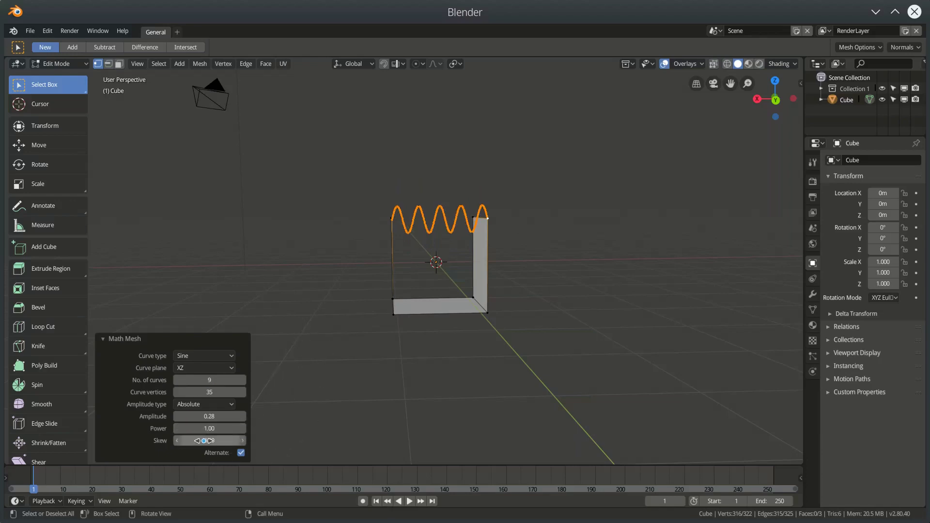
pyautogui.moveTo(213, 441)
pyautogui.mouseDown()
pyautogui.moveTo(245, 440)
pyautogui.moveTo(213, 441)
pyautogui.mouseUp()
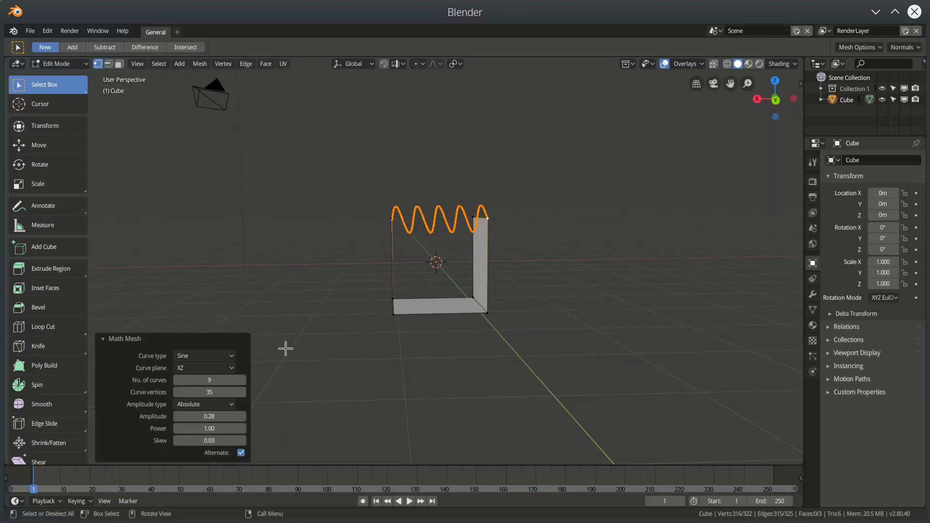
# - Compare the wave with Alternate on and off, leaving Alternate off so it forms arches
pyautogui.click(241, 453)
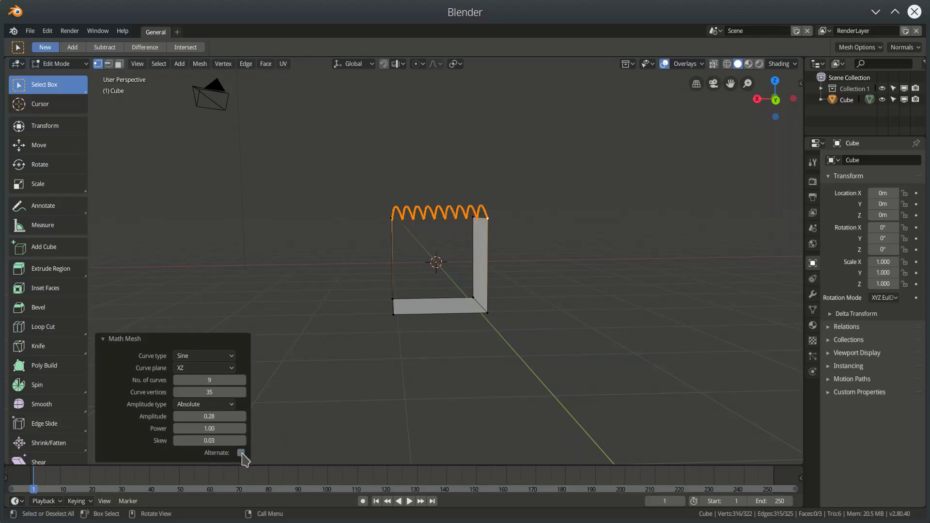
pyautogui.scroll(5, 421, 211)
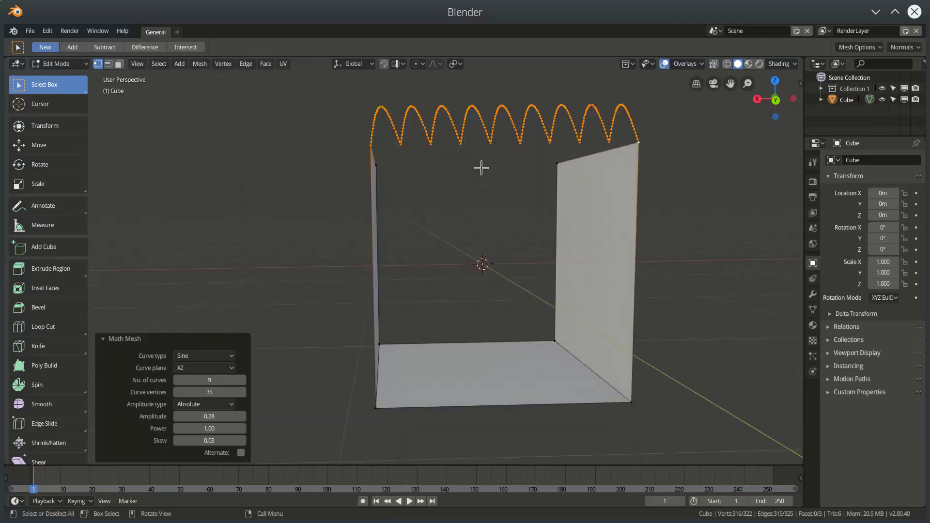
pyautogui.moveTo(599, 177); pyautogui.dragTo(466, 208, button='middle')
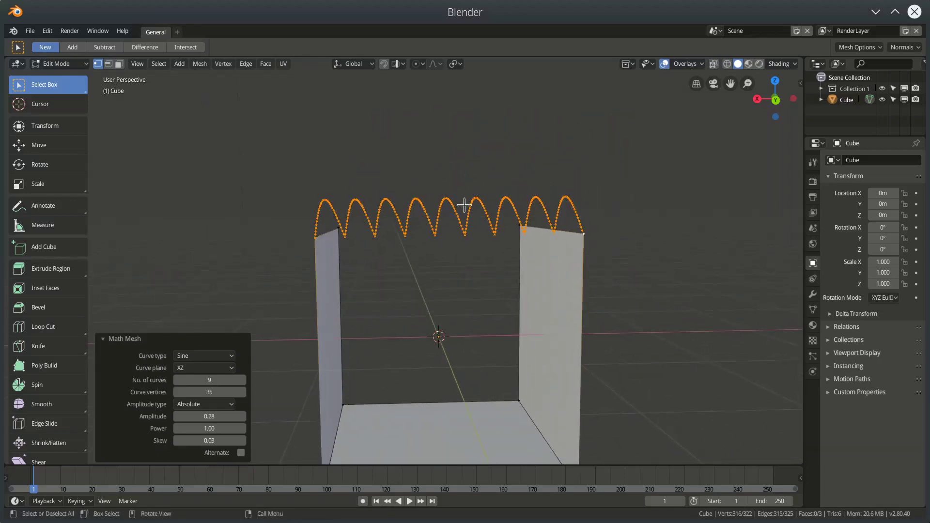
pyautogui.scroll(1, 466, 208)
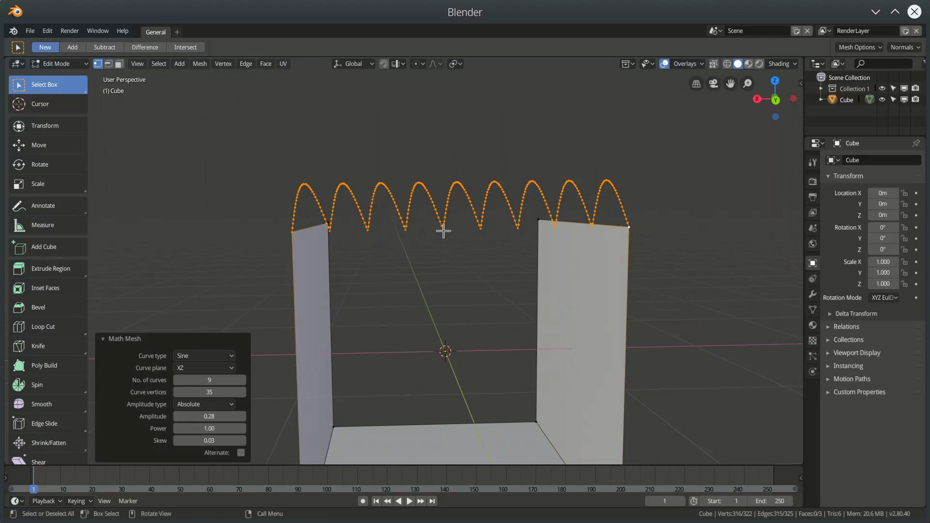
pyautogui.click(216, 441)
pyautogui.click(241, 453)
pyautogui.click(241, 453)
pyautogui.click(241, 452)
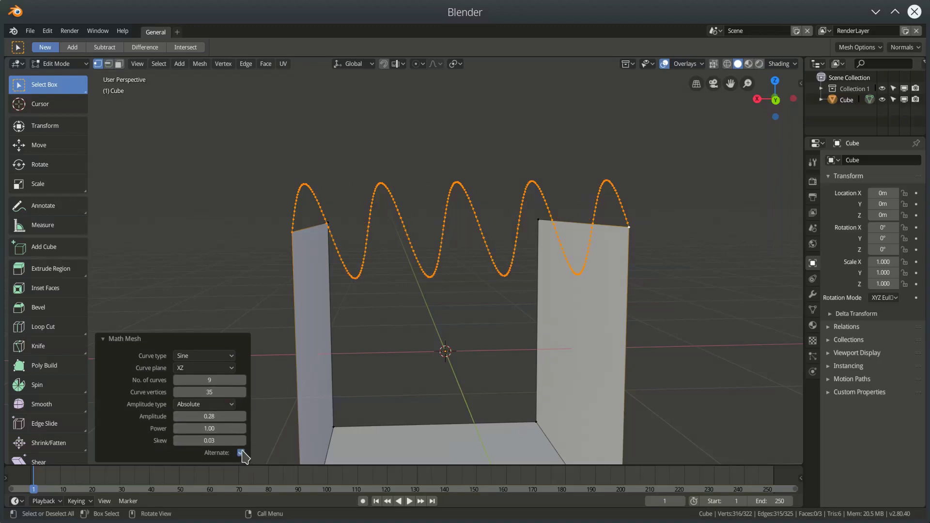
pyautogui.click(241, 453)
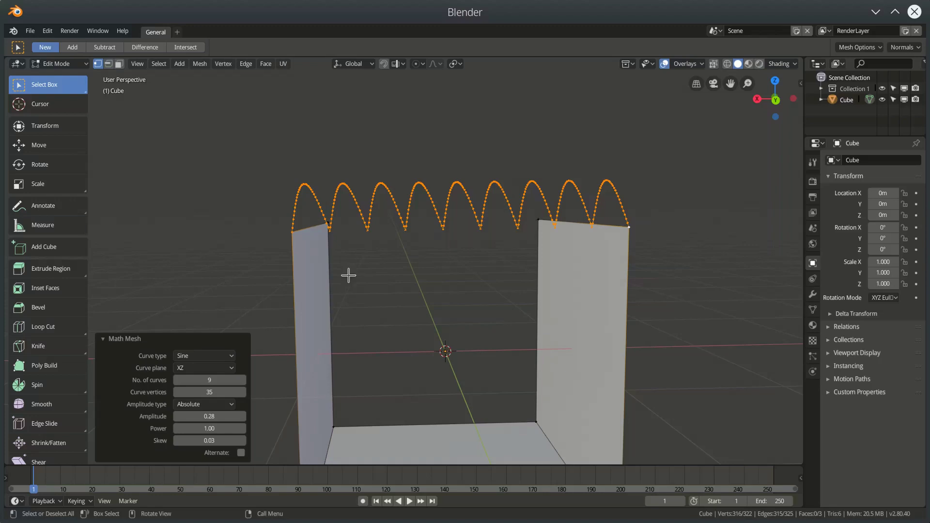
# - Set the wave Amplitude to -0.30 so the arches hang downward
pyautogui.click(216, 416)
pyautogui.press('Return')
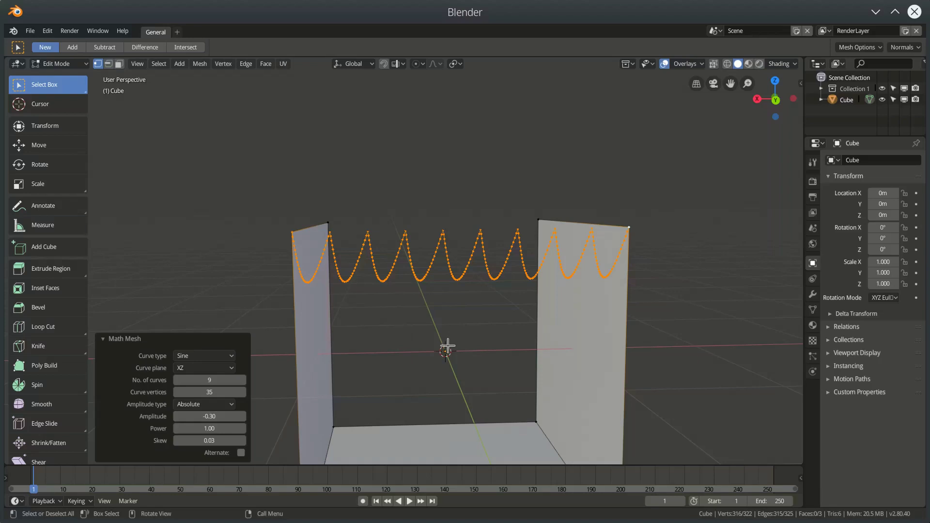
pyautogui.moveTo(447, 345); pyautogui.dragTo(455, 278, button='middle')
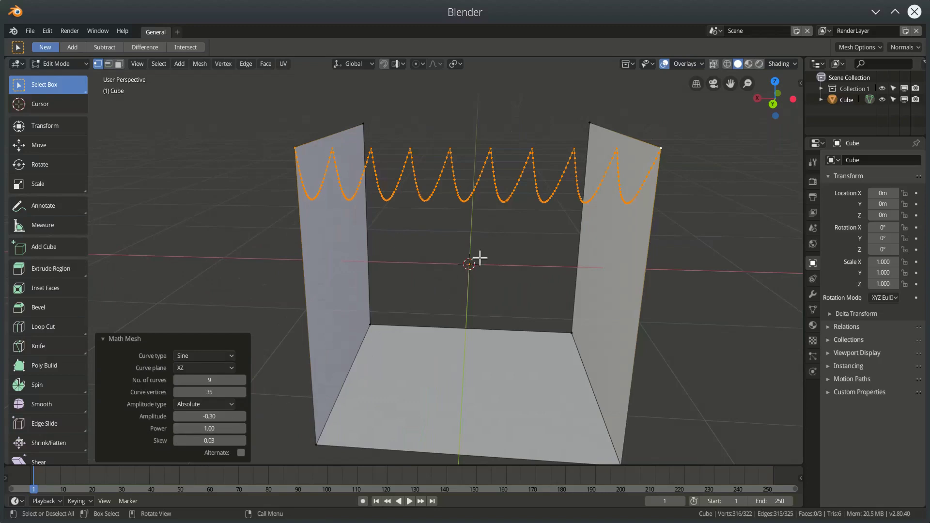
# - Undo the wave curve and lower the right wall's top edge vertically
pyautogui.hotkey('ctrl', 'z')
pyautogui.moveTo(488, 255); pyautogui.dragTo(597, 197, button='middle')
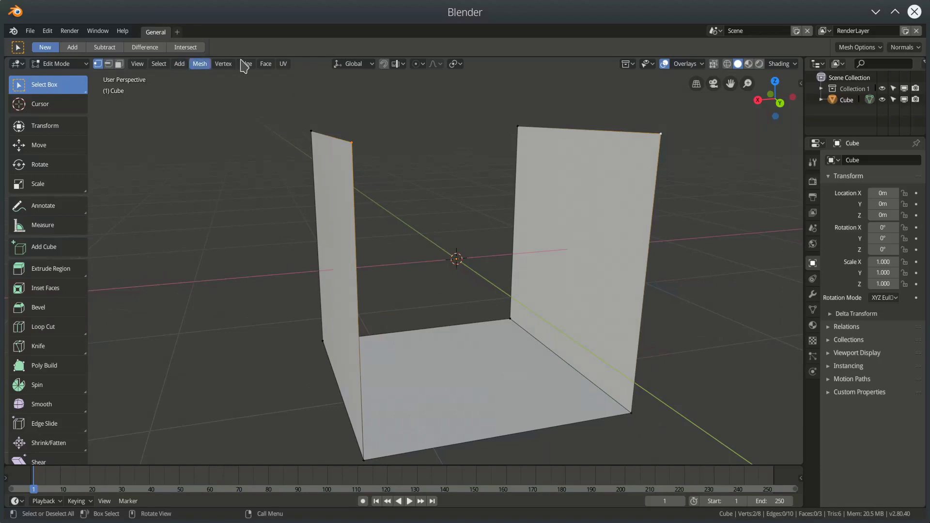
pyautogui.press('2')
pyautogui.click(569, 129)
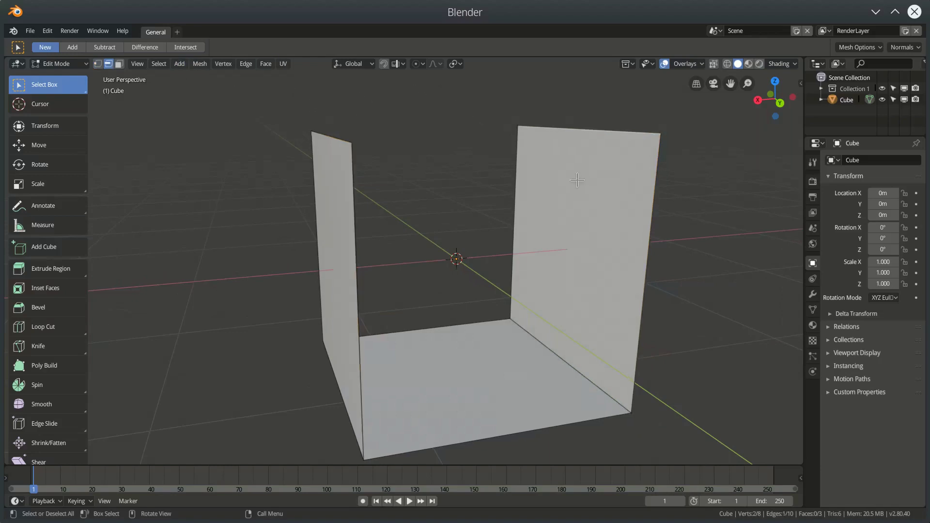
pyautogui.press('g')
pyautogui.press('z')
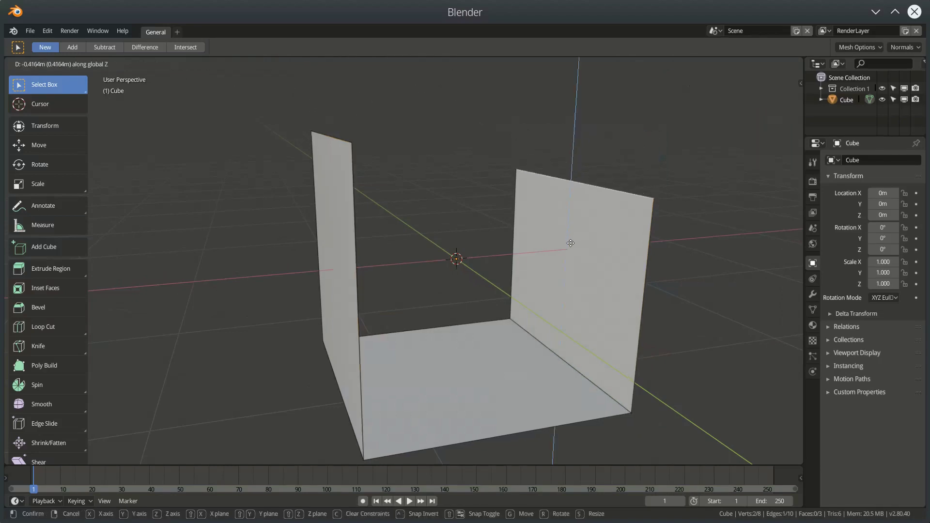
pyautogui.click(573, 265)
# - Select the top corner vertices of the right and left walls
pyautogui.moveTo(675, 278); pyautogui.dragTo(646, 274, button='middle')
pyautogui.press('1')
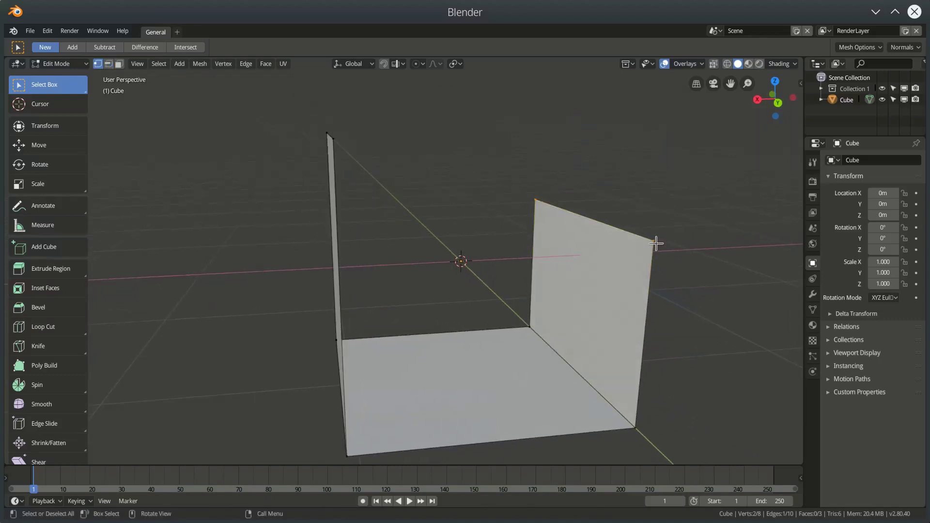
pyautogui.click(654, 241)
pyautogui.keyDown('shift'); pyautogui.click(336, 140); pyautogui.keyUp('shift')
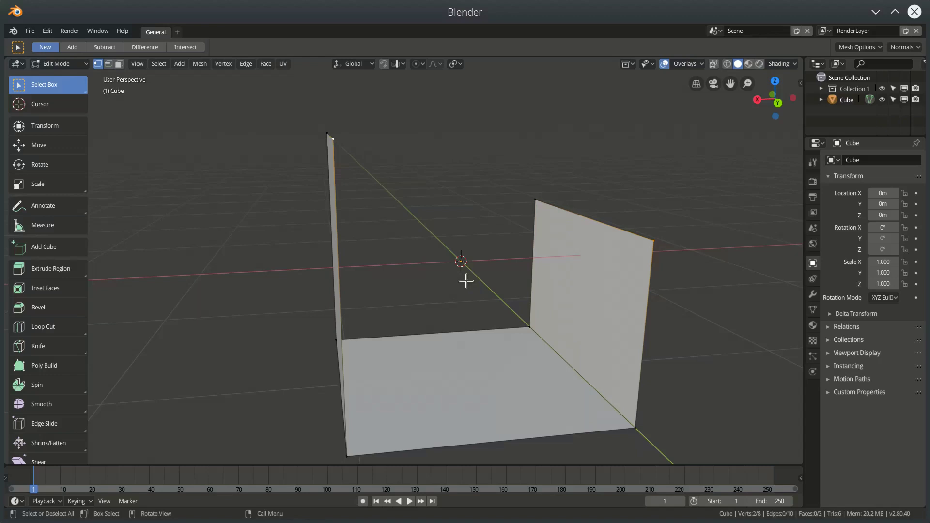
pyautogui.moveTo(481, 307); pyautogui.dragTo(369, 205, button='middle')
# - Add a Math Mesh sine wave between the two corners, setting Skew to 0.15, then -0.08
pyautogui.hotkey('shift', 'r')
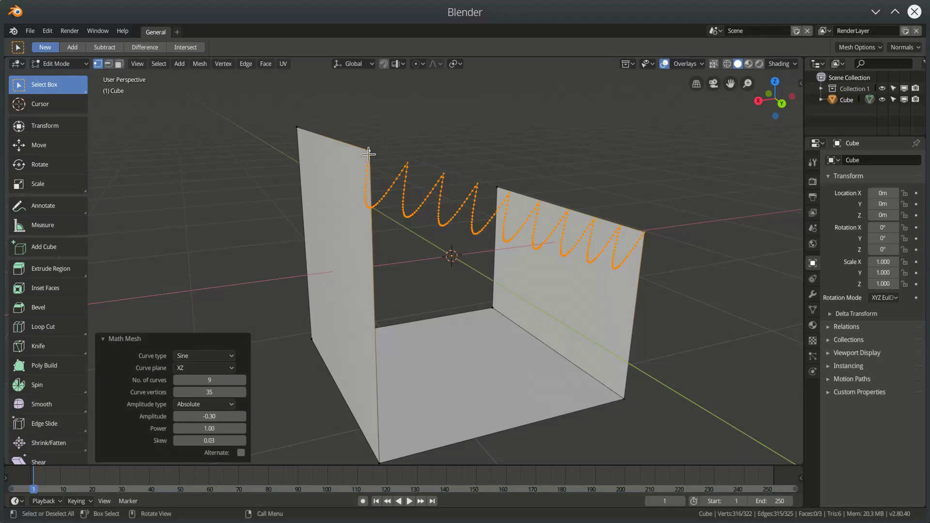
pyautogui.moveTo(568, 225); pyautogui.dragTo(395, 130, button='middle')
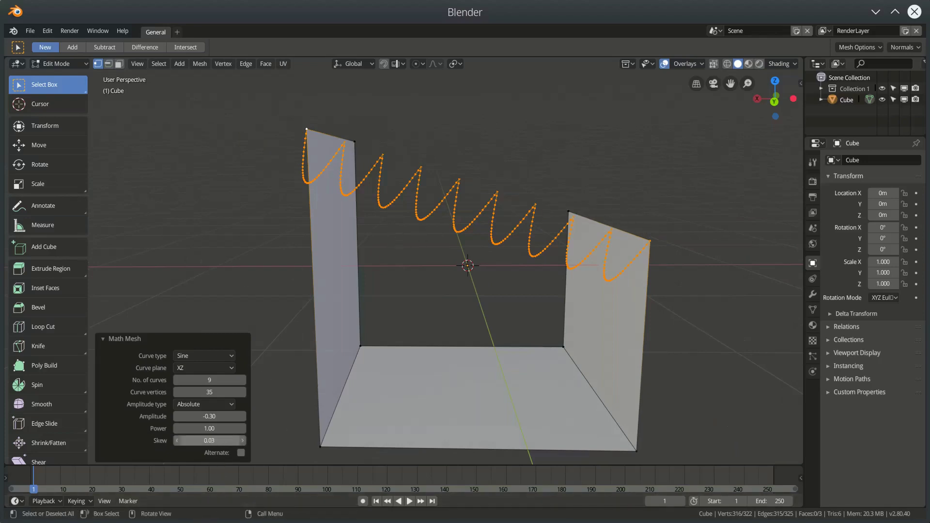
pyautogui.click(209, 441)
pyautogui.write('0.15')
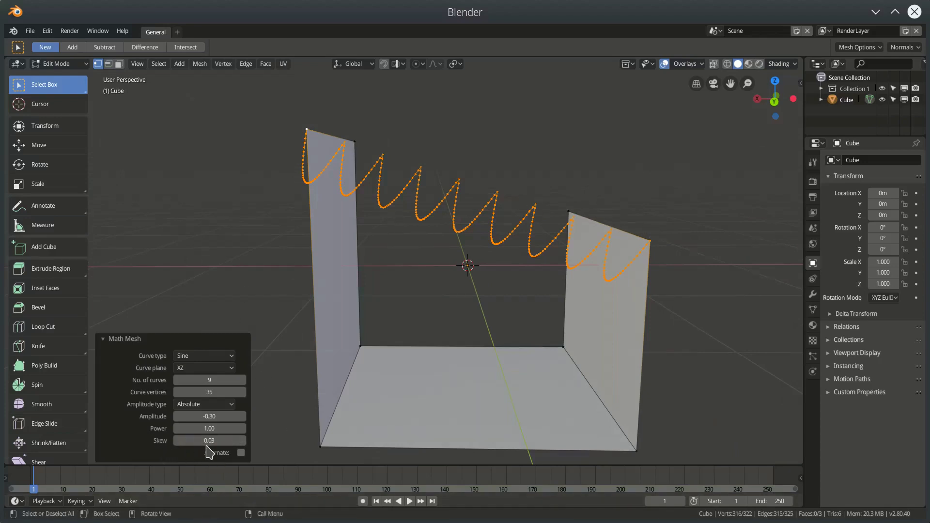
pyautogui.press('Return')
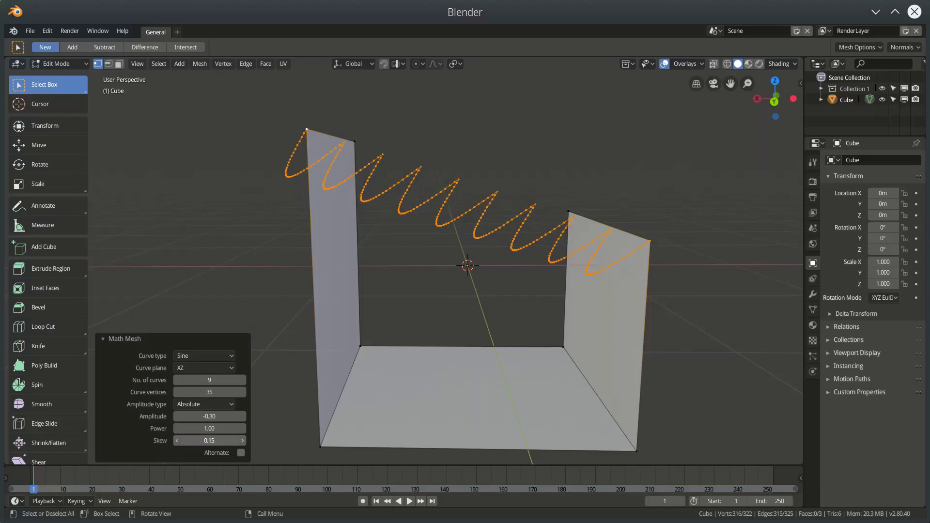
pyautogui.moveTo(208, 441); pyautogui.dragTo(182, 440)
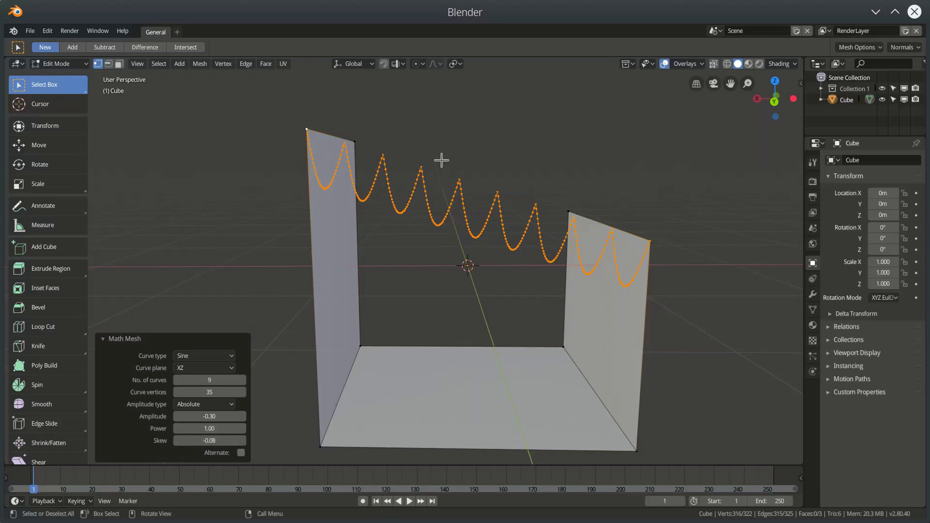
pyautogui.moveTo(488, 283); pyautogui.dragTo(478, 245, button='middle')
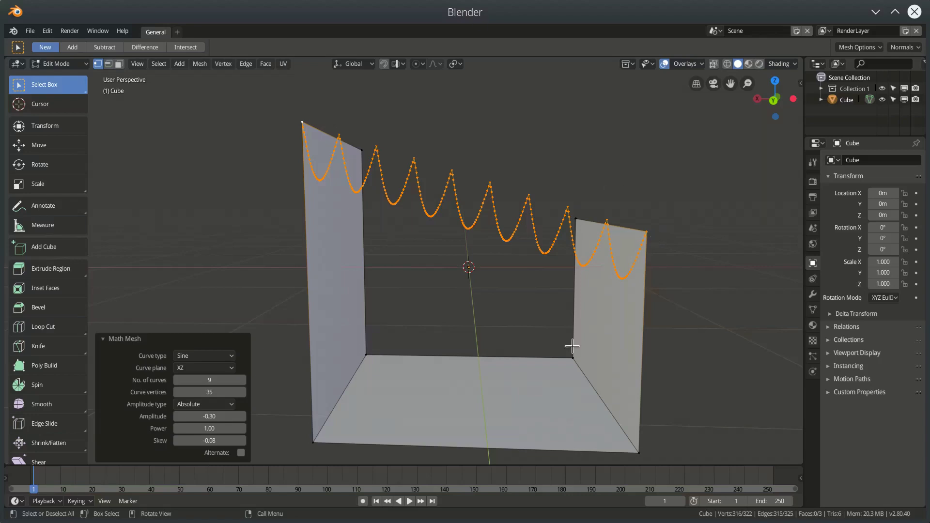
pyautogui.moveTo(421, 288); pyautogui.dragTo(551, 315, button='middle')
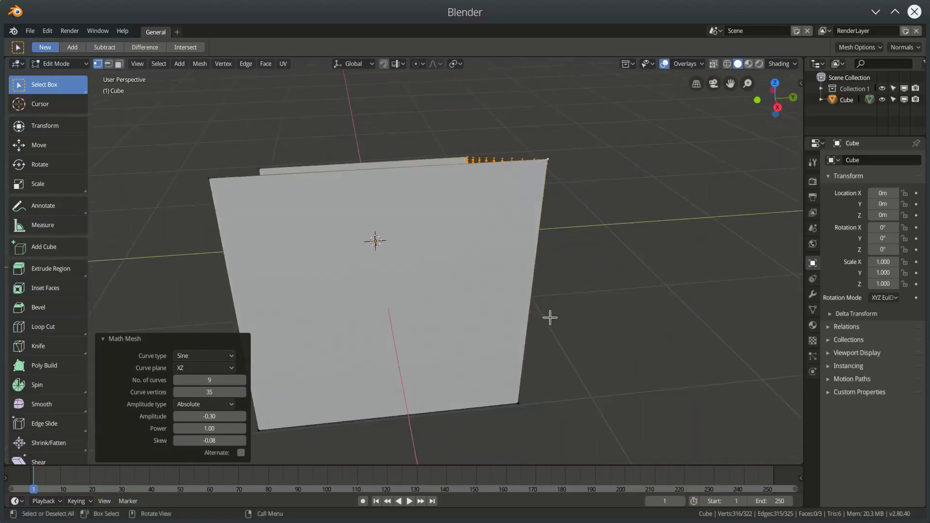
# - Extrude the wave curve 1.98 m along the Y axis into a corrugated roof
pyautogui.moveTo(473, 224); pyautogui.dragTo(523, 237, button='middle')
pyautogui.moveTo(565, 284); pyautogui.dragTo(534, 324, button='middle')
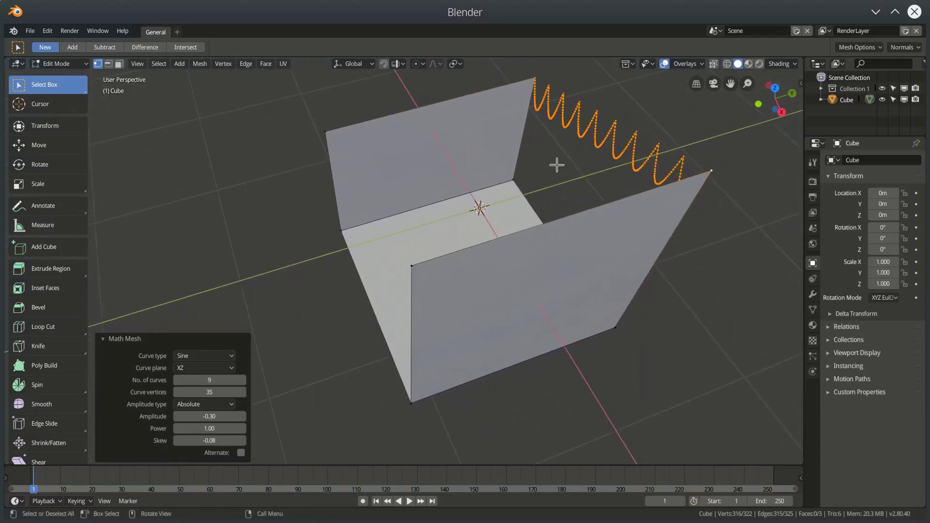
pyautogui.press('e')
pyautogui.press('x')
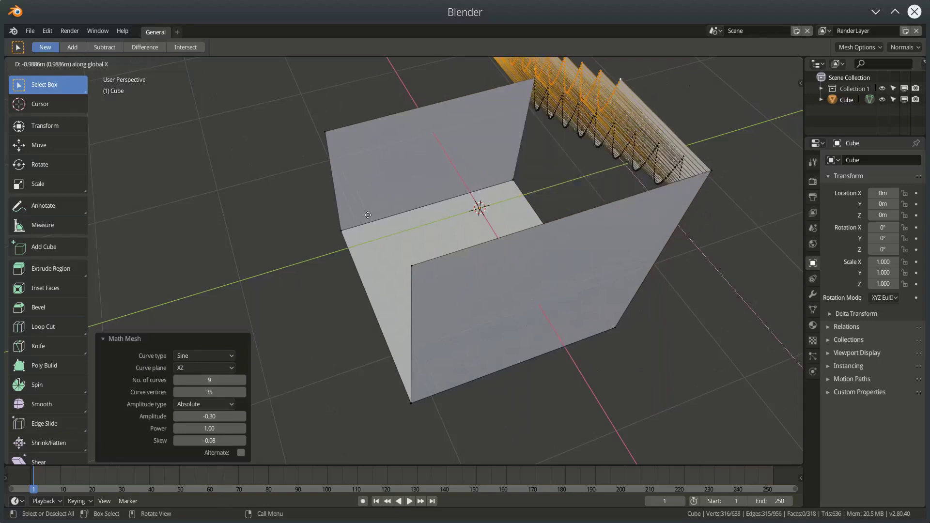
pyautogui.press('y')
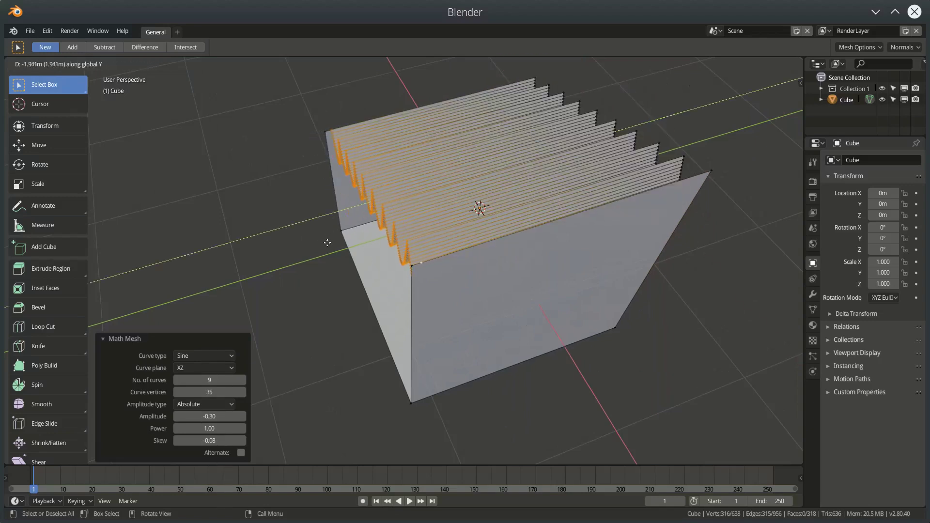
pyautogui.click(334, 239)
pyautogui.moveTo(335, 240); pyautogui.dragTo(527, 276, button='middle')
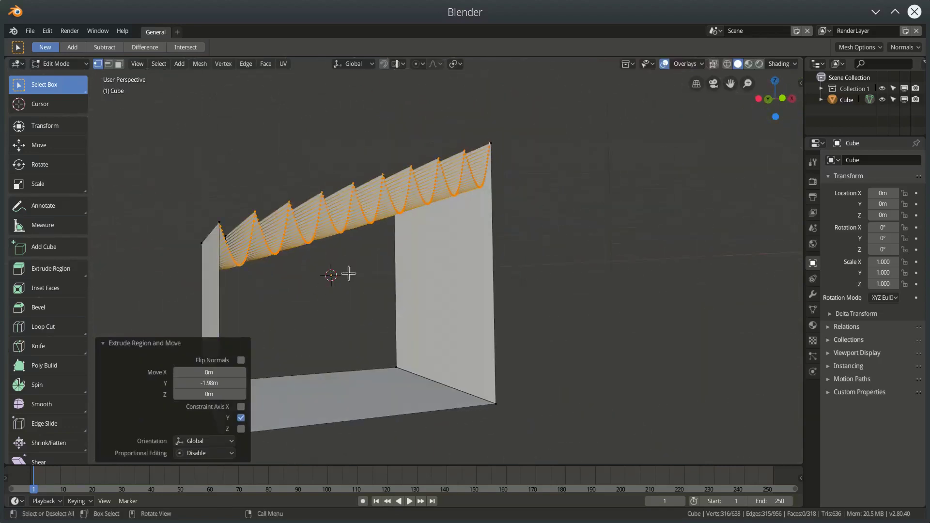
pyautogui.moveTo(348, 273); pyautogui.dragTo(494, 283, button='middle')
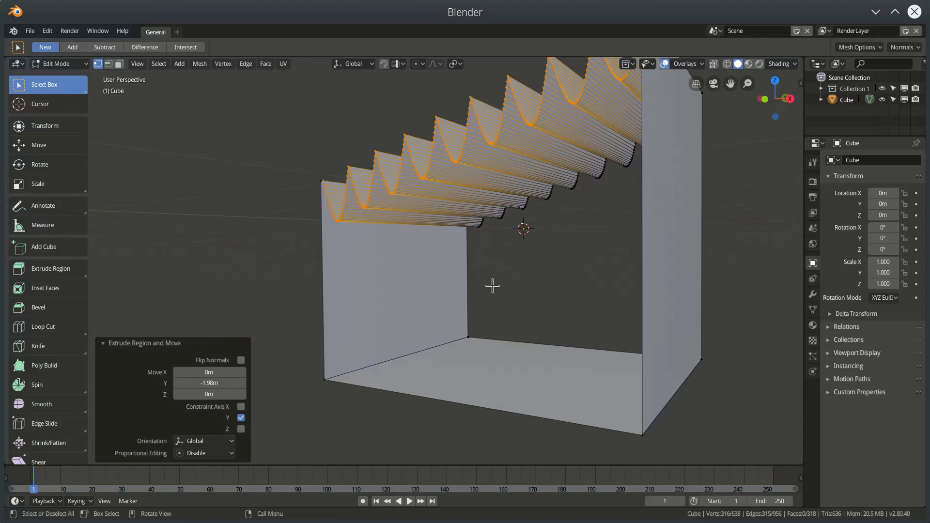